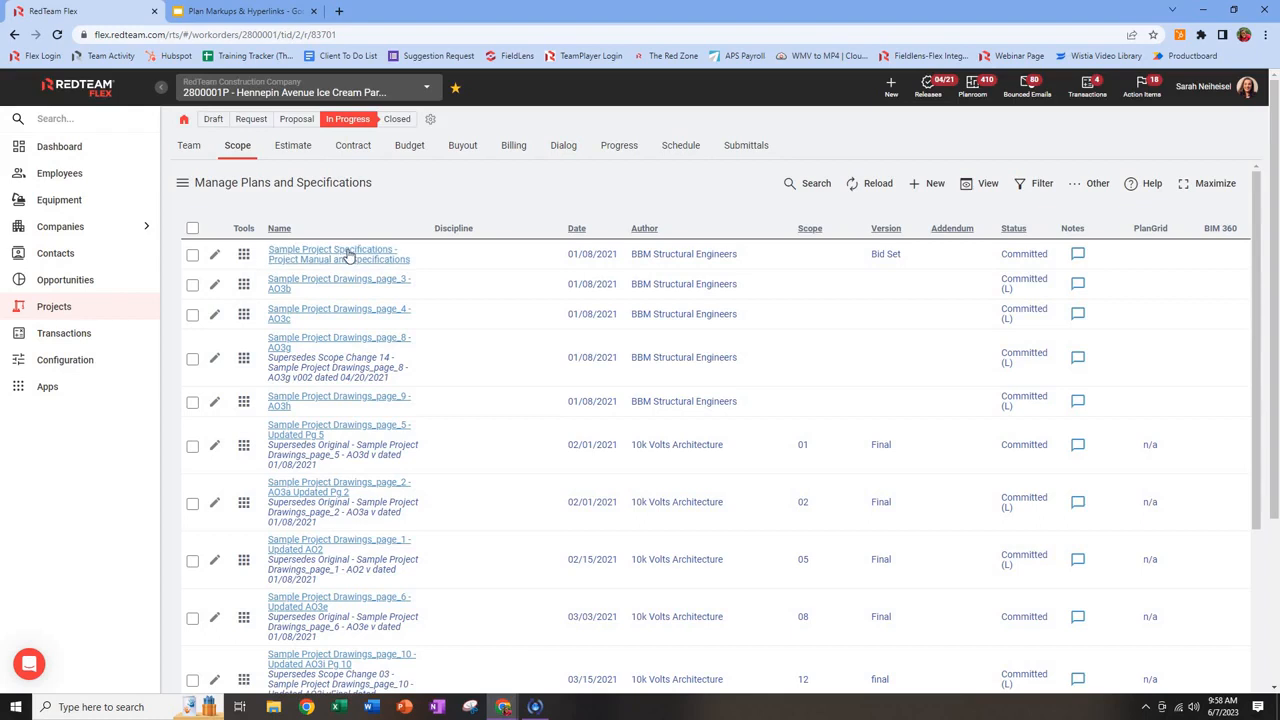
Open the plan Sample Project Drawings_page_4 - AO3c and start Markup and Attach on it.
click(347, 314)
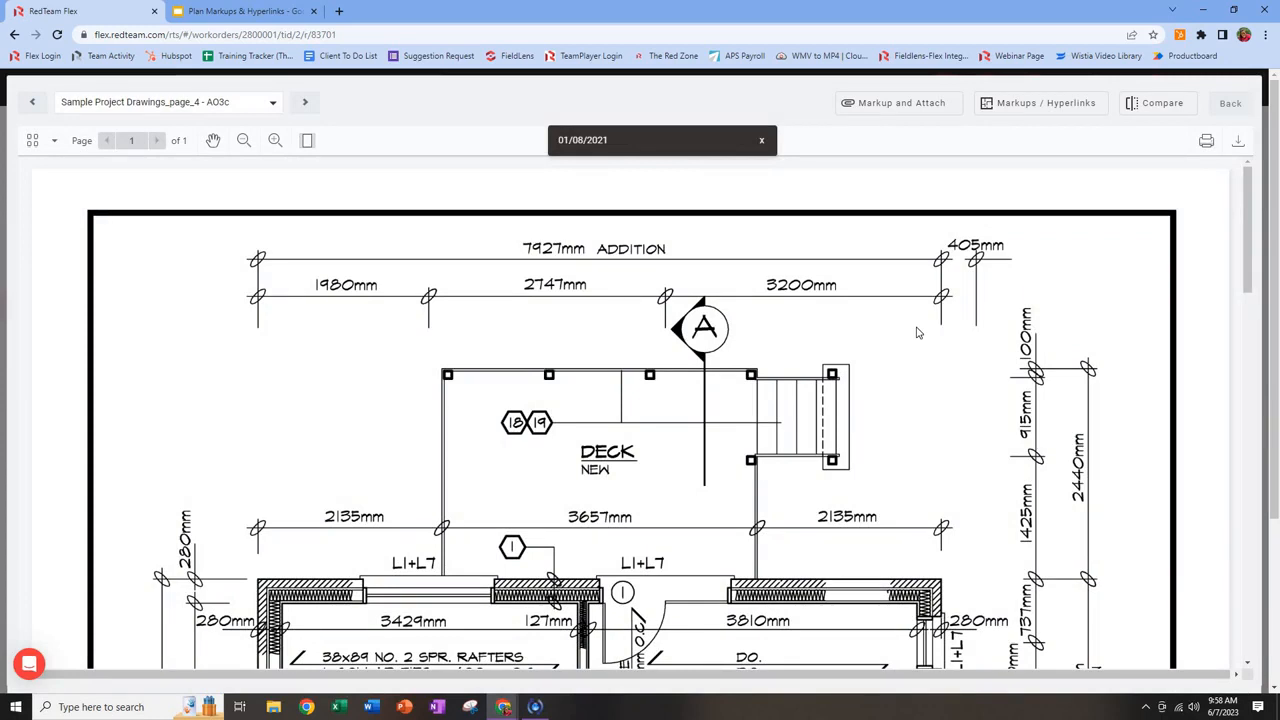
click(243, 141)
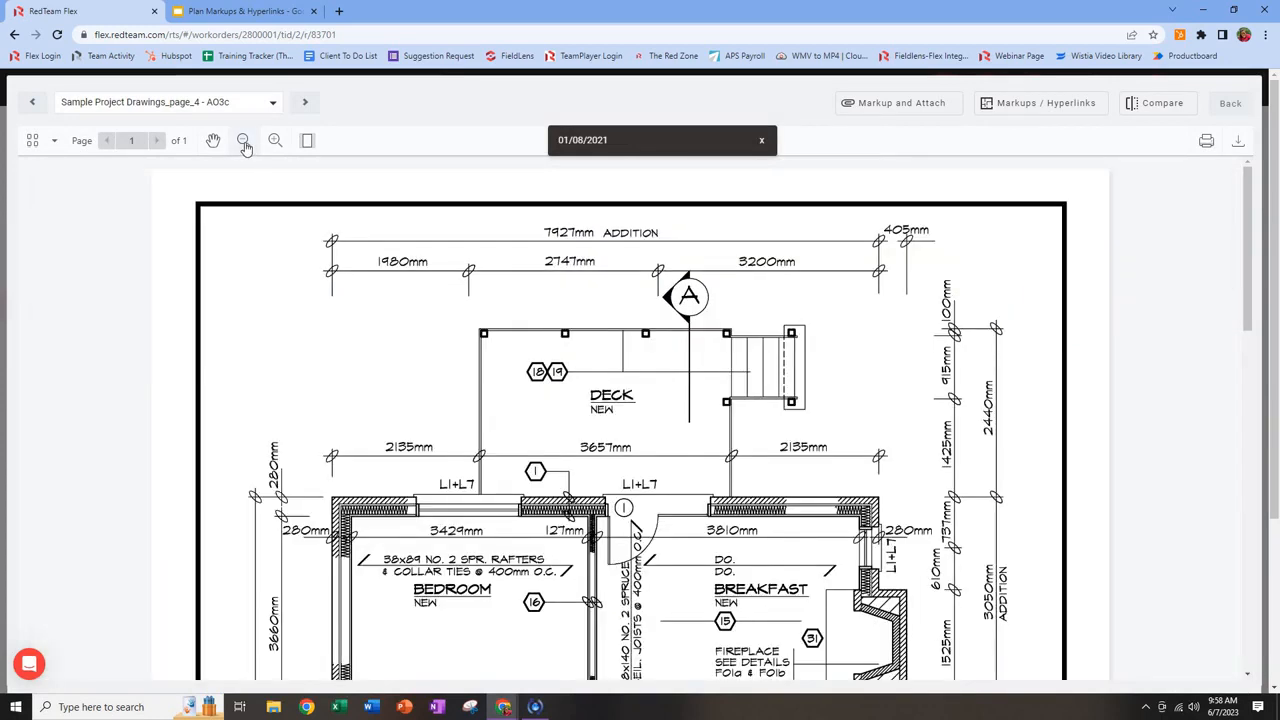
click(243, 141)
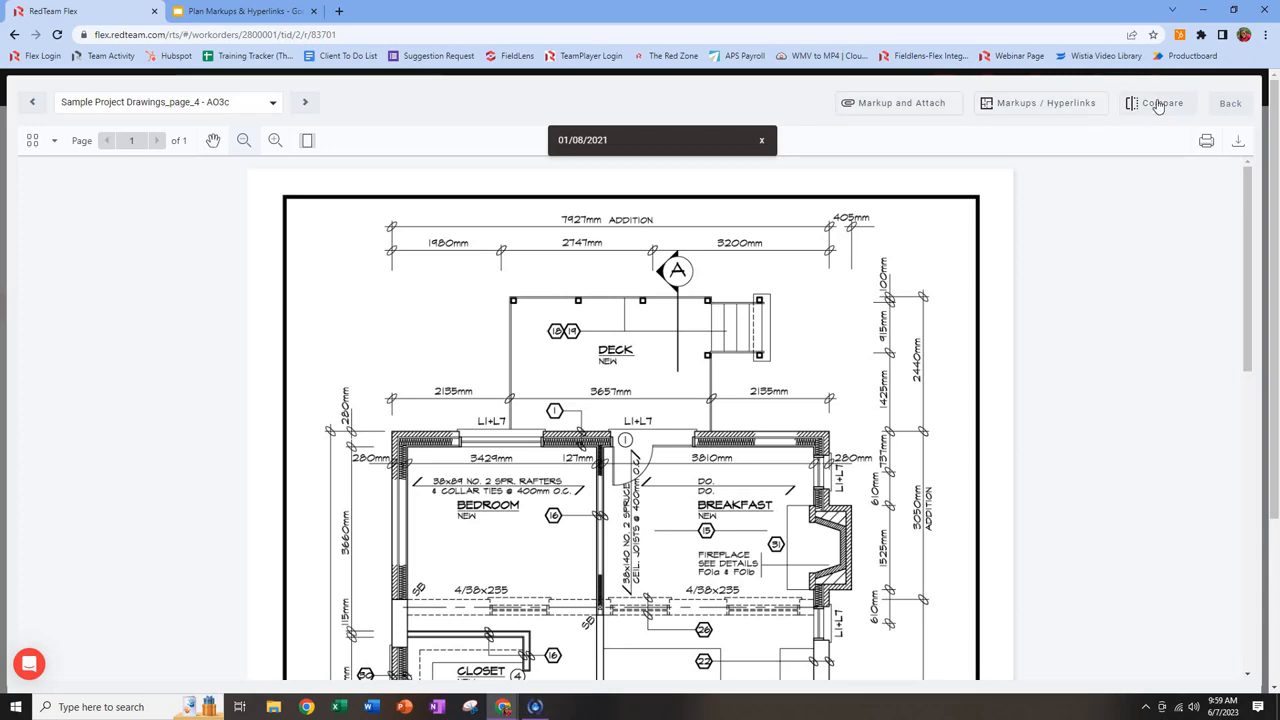
click(762, 142)
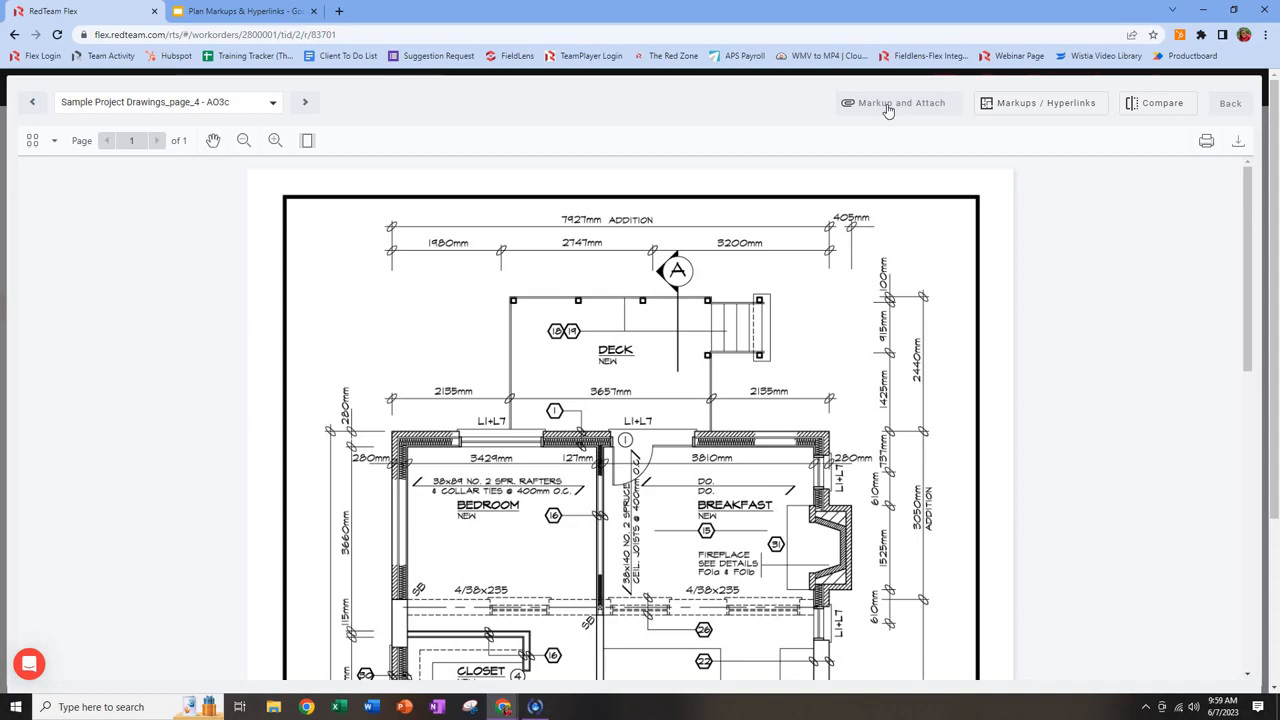
click(888, 106)
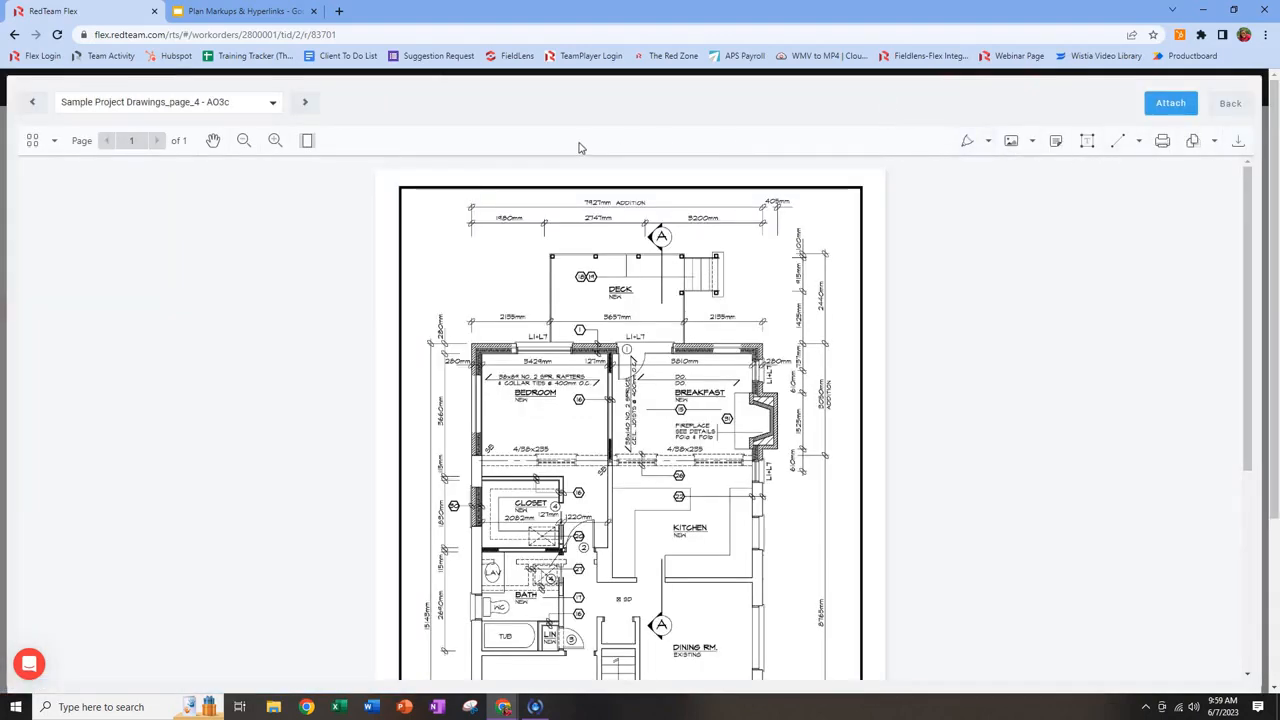
Circle the BEDROOM label on the floor plan with a freehand blue 5 pt drawing in Normal blend mode.
click(967, 144)
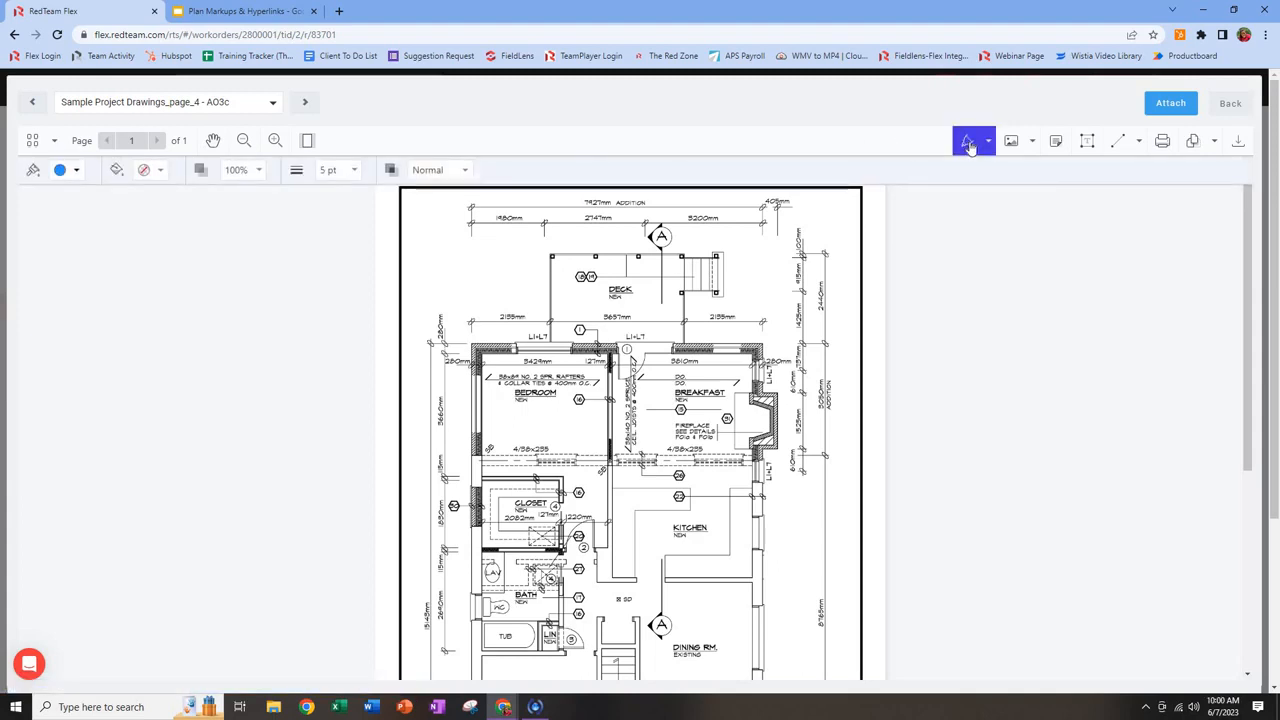
click(988, 143)
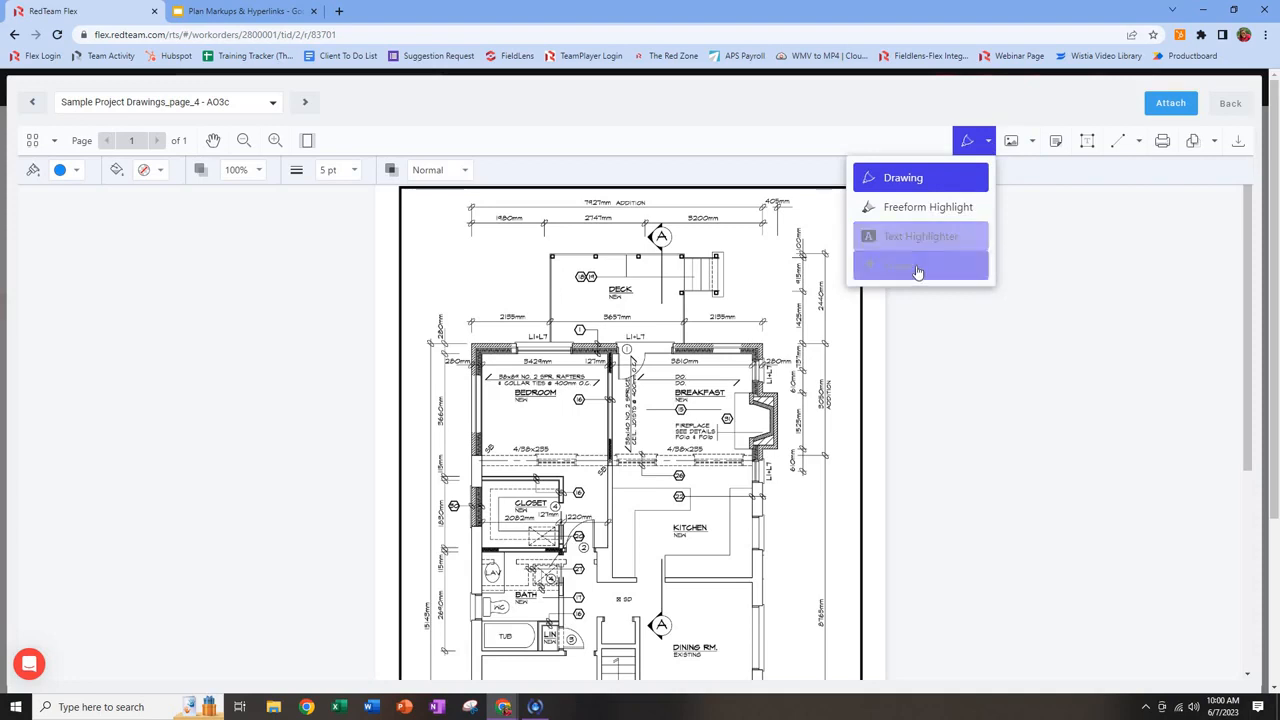
click(934, 177)
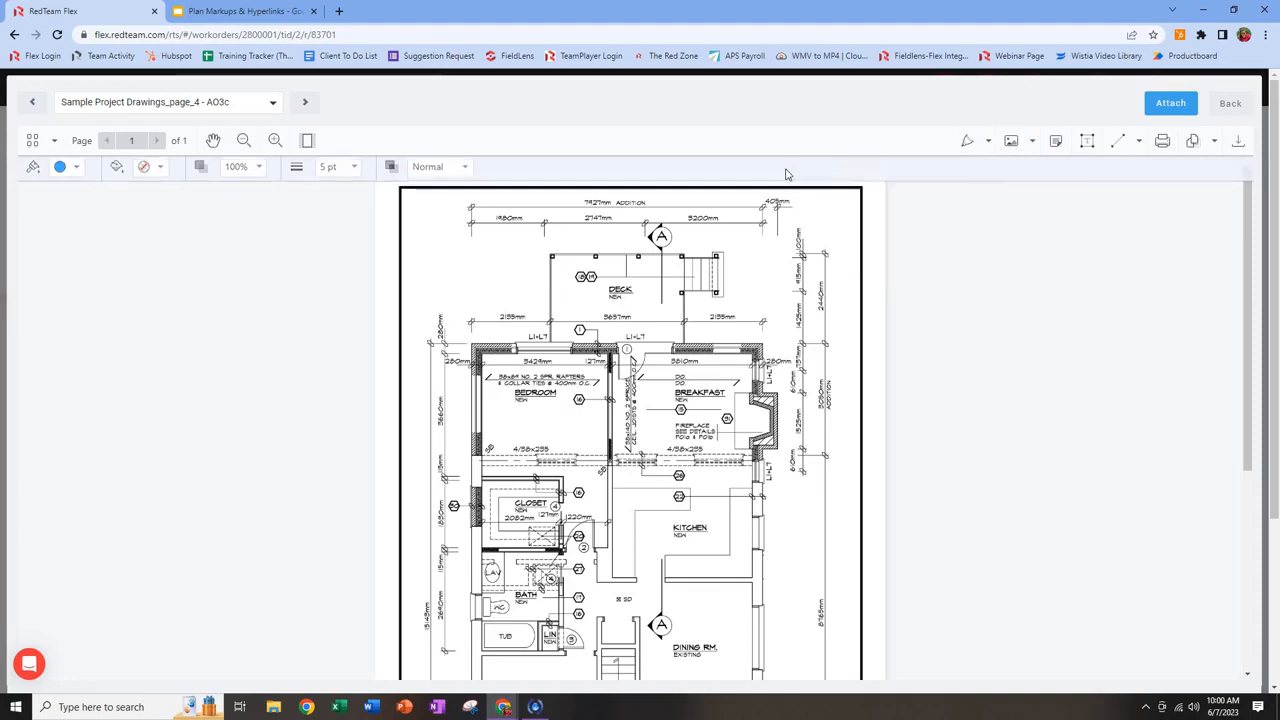
click(966, 143)
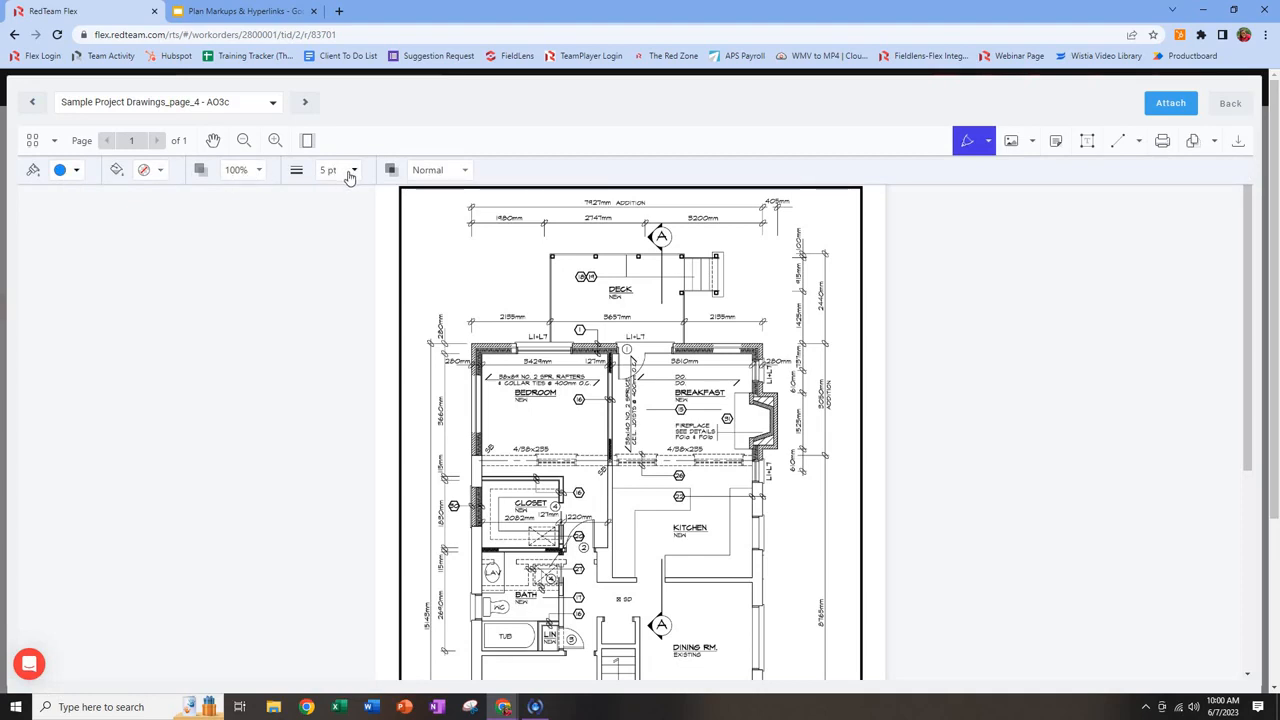
click(432, 171)
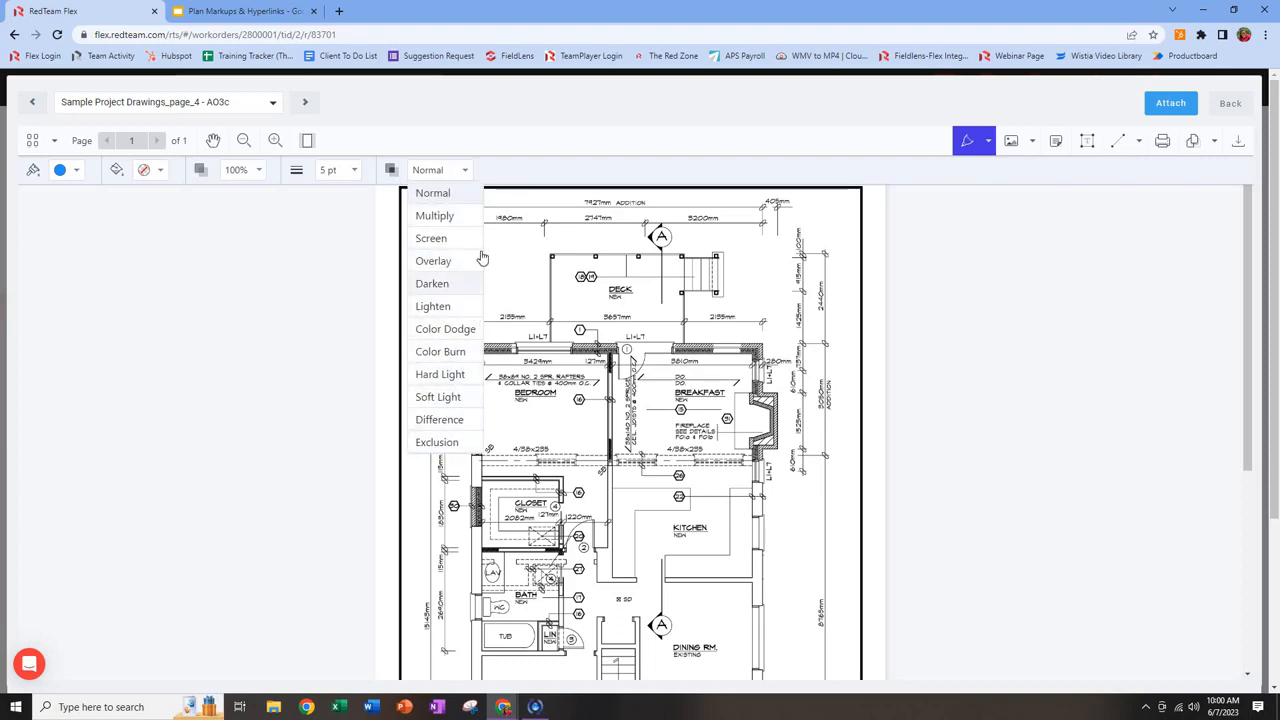
click(535, 176)
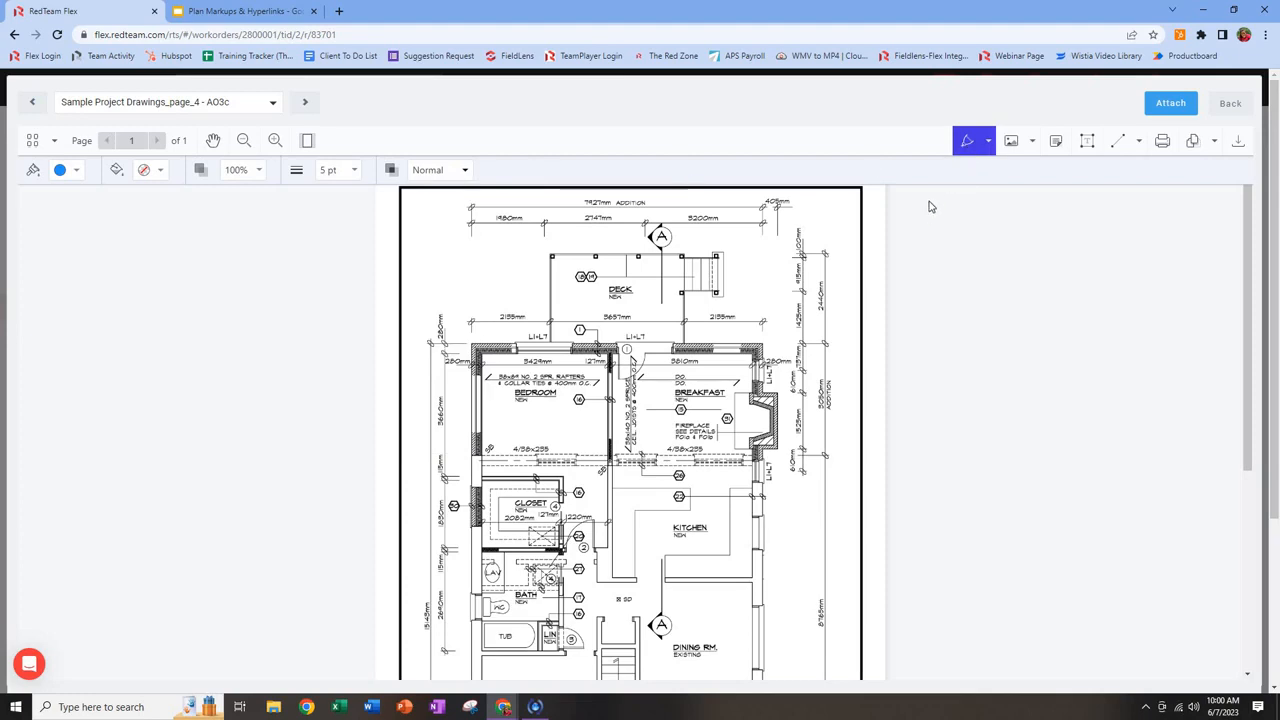
mouse_move(538, 365)
mouse_down()
mouse_move(496, 398)
mouse_move(546, 424)
mouse_move(532, 366)
mouse_move(546, 368)
mouse_up()
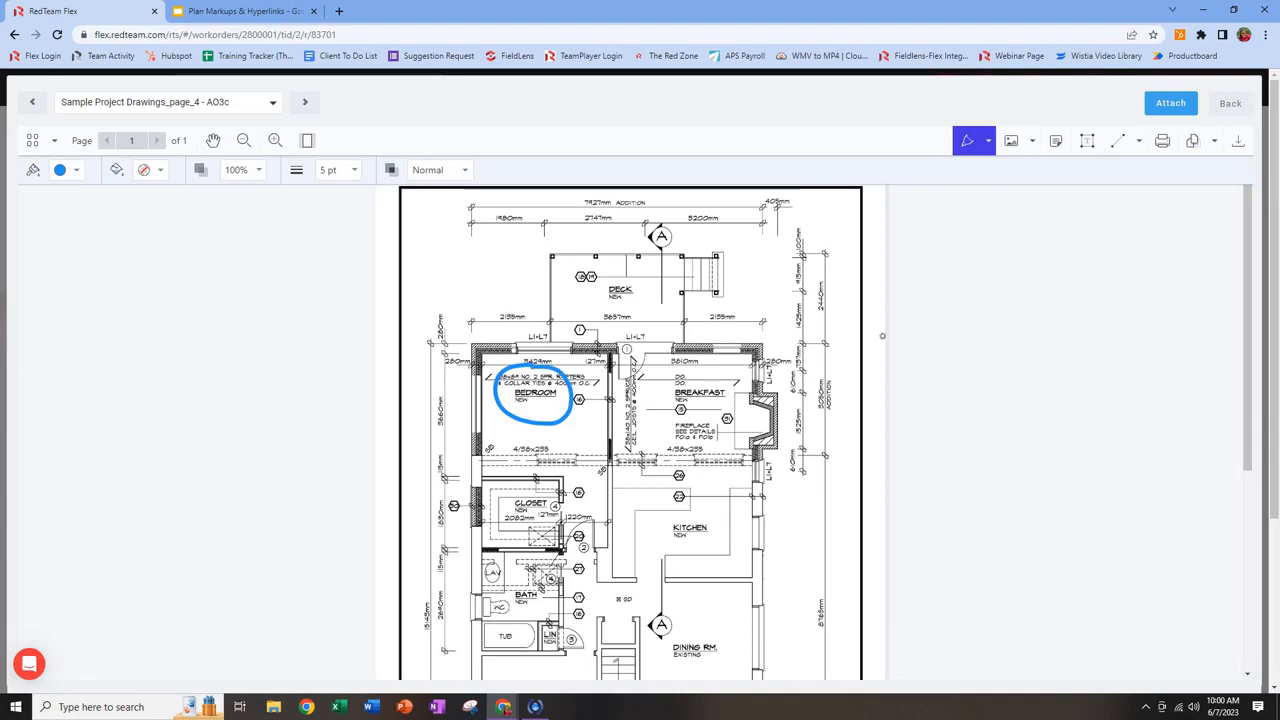
Add a green checkmark stamp, shrink it and place it beside the KITCHEN label.
click(1033, 143)
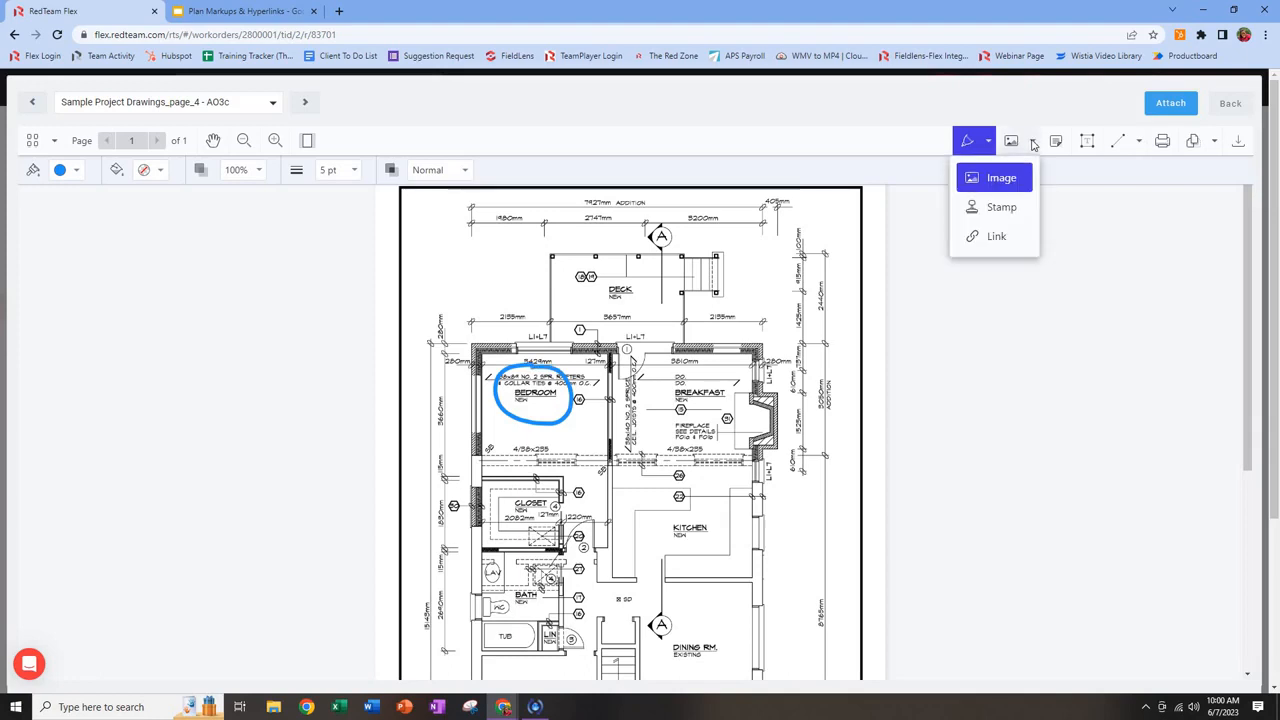
click(1000, 207)
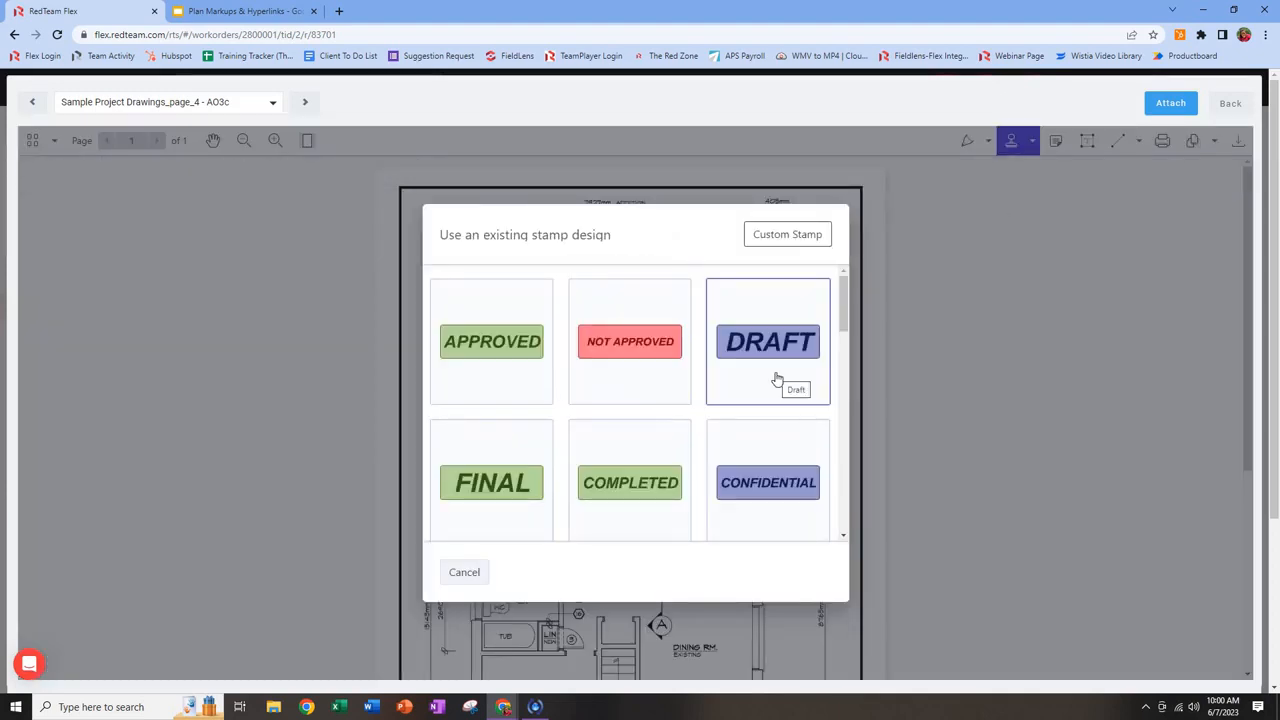
scroll(714, 395, down, 5)
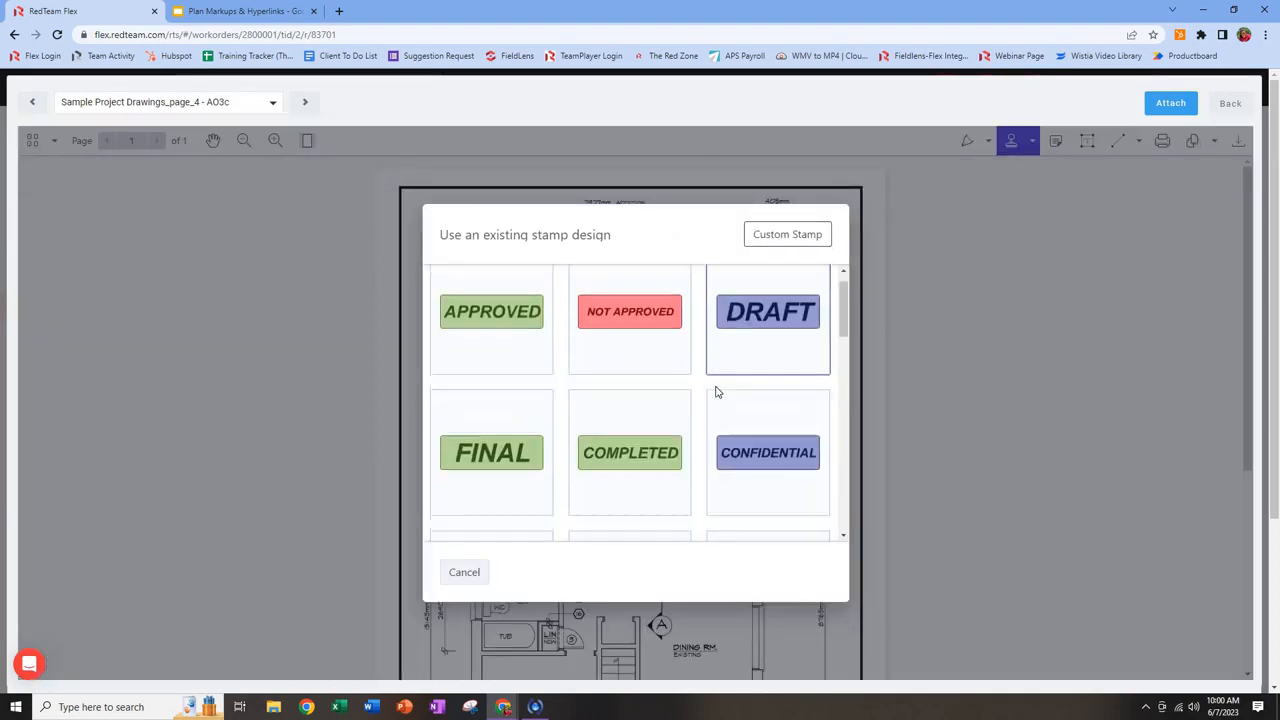
scroll(716, 393, down, 1)
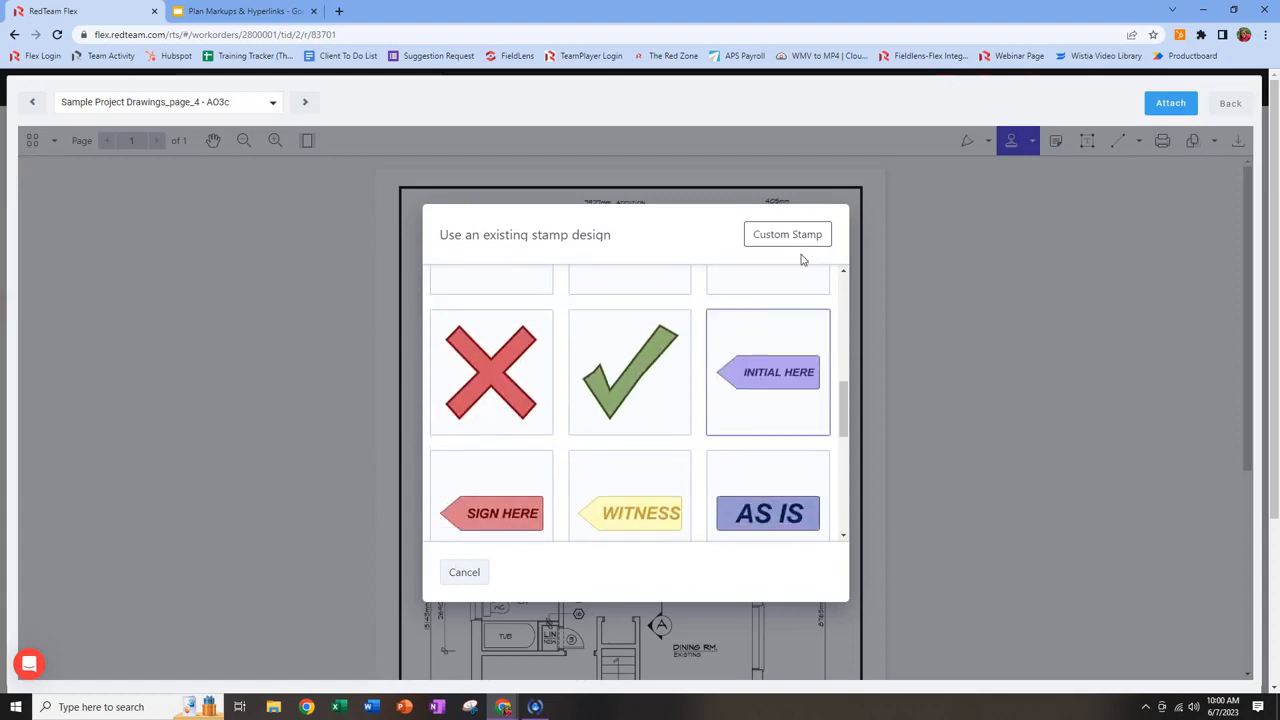
click(630, 382)
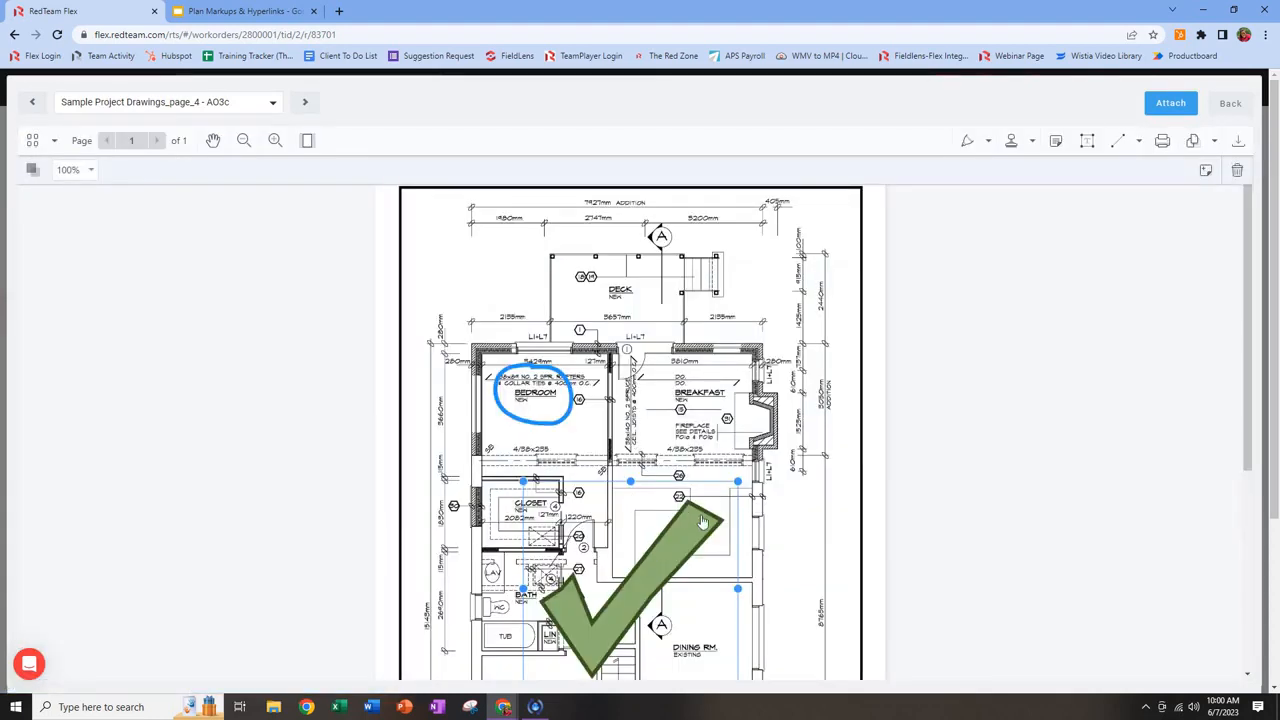
drag(641, 567, 625, 594)
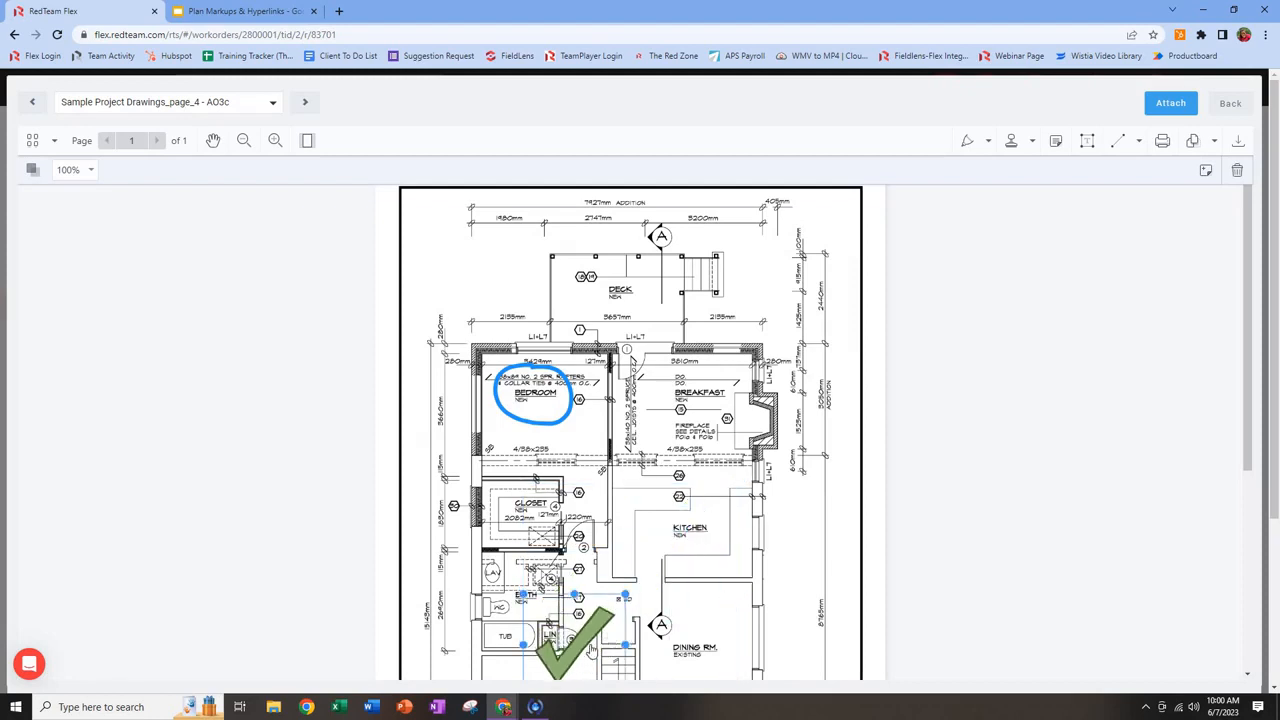
drag(575, 646, 756, 532)
drag(804, 483, 787, 499)
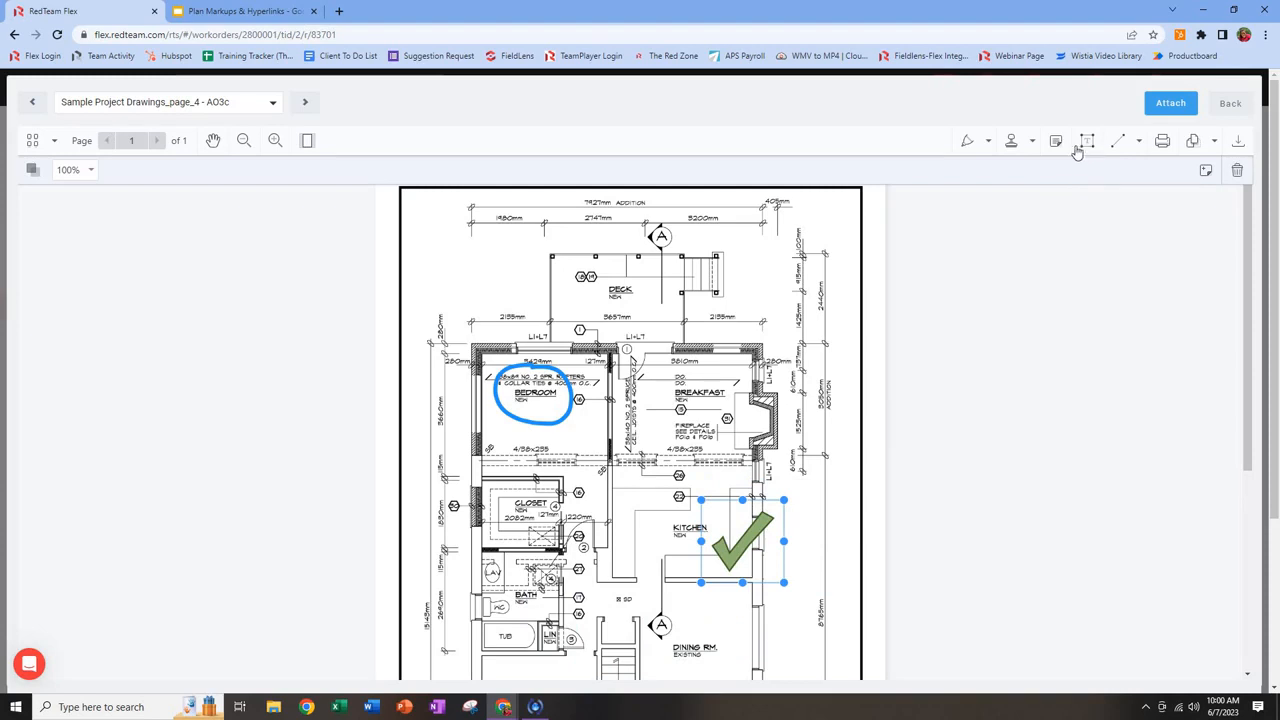
Draw a link area over the BREAKFAST label, compare its page and website targets, and leave it on Website without an address.
click(1032, 142)
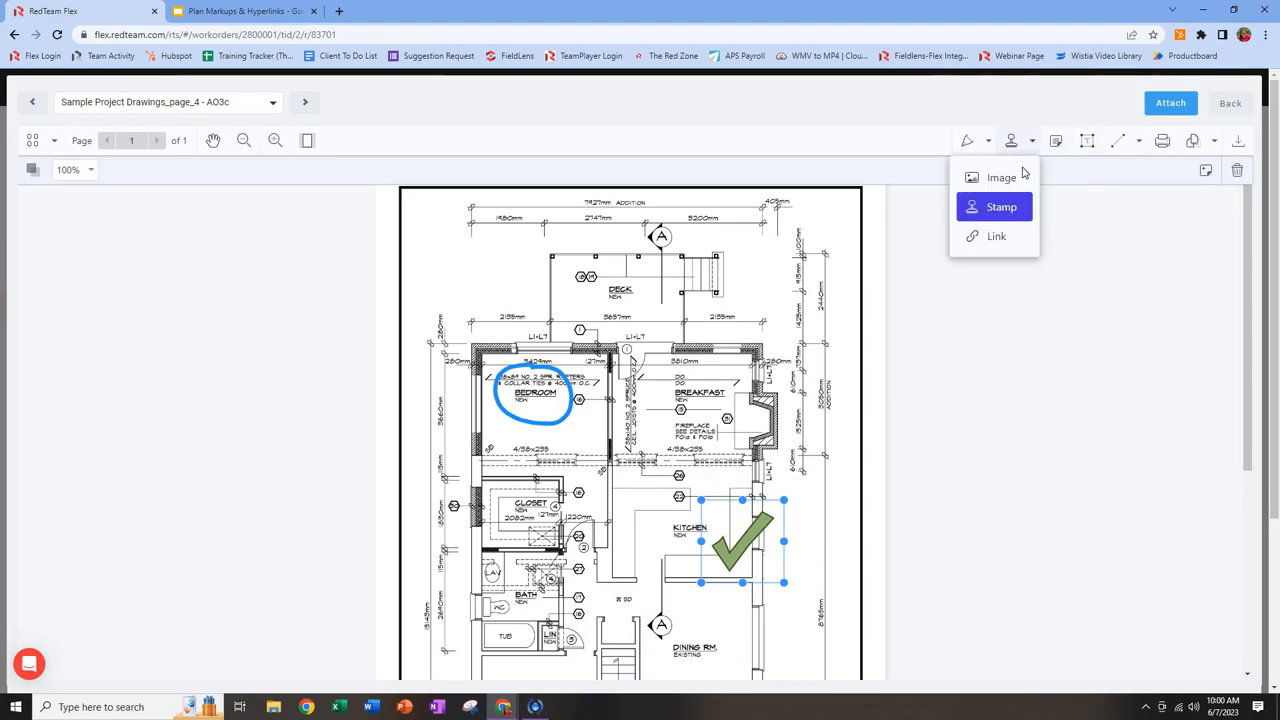
click(995, 237)
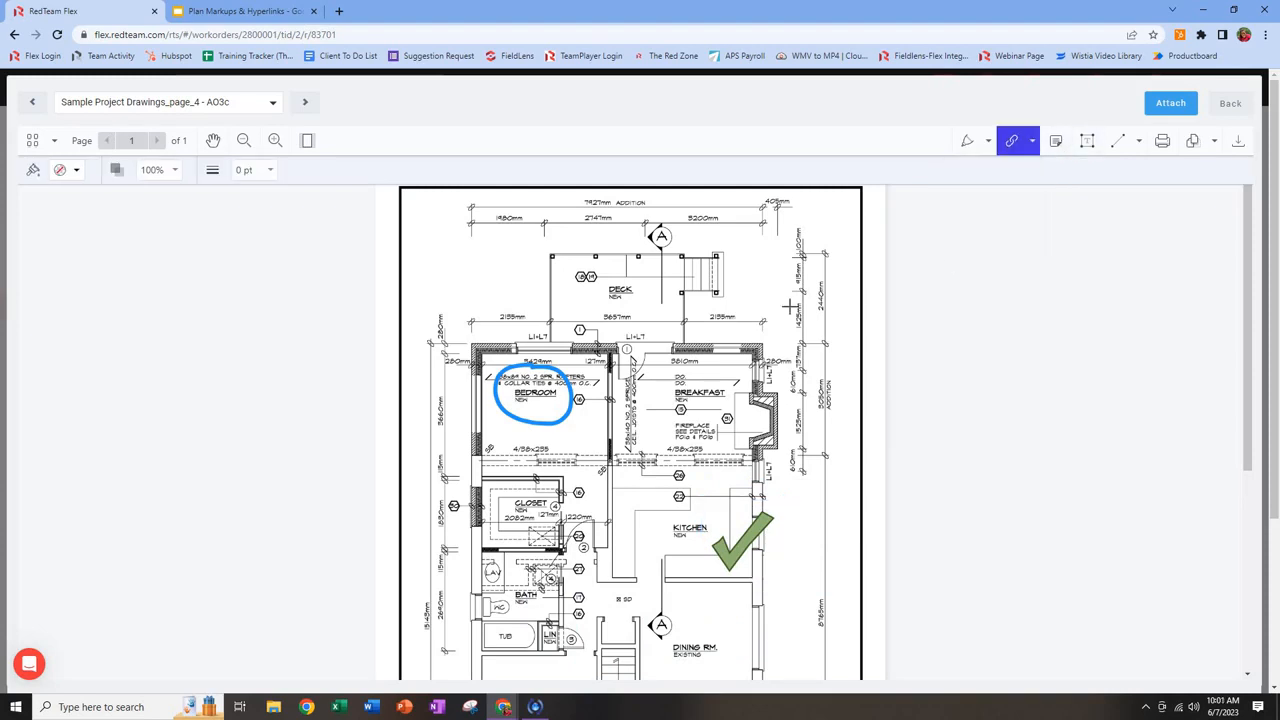
drag(666, 374, 740, 418)
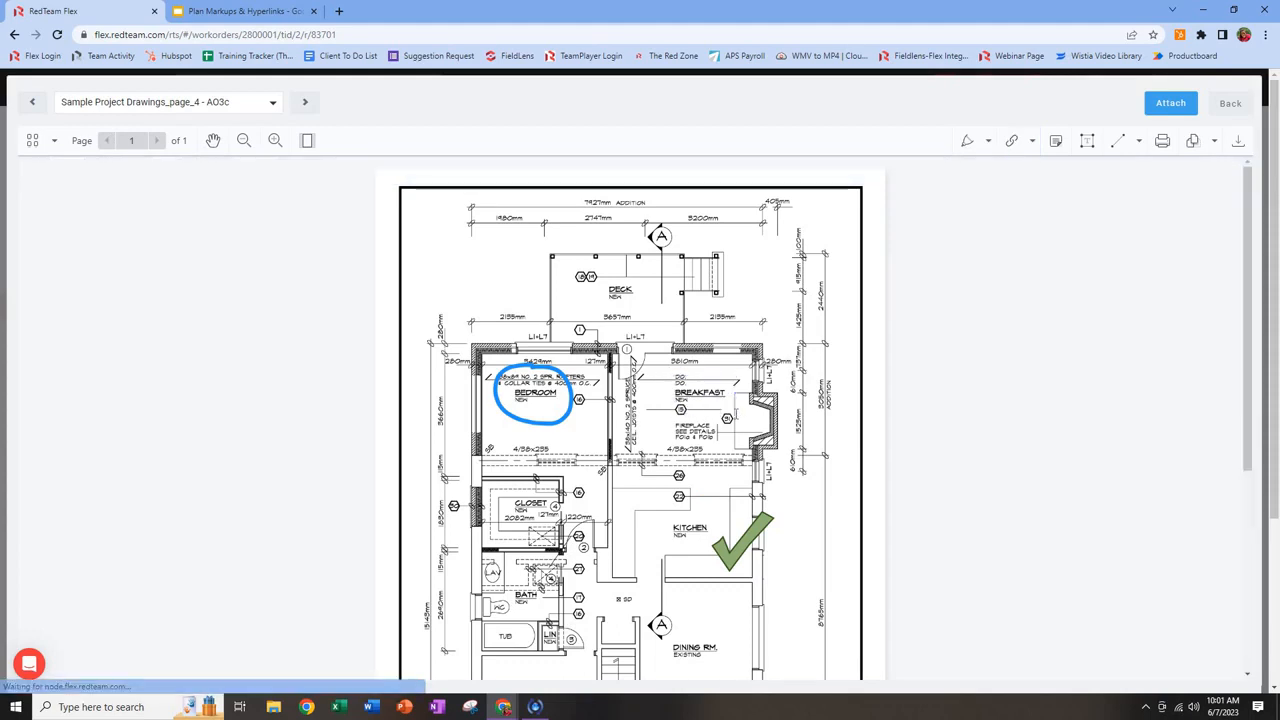
click(707, 398)
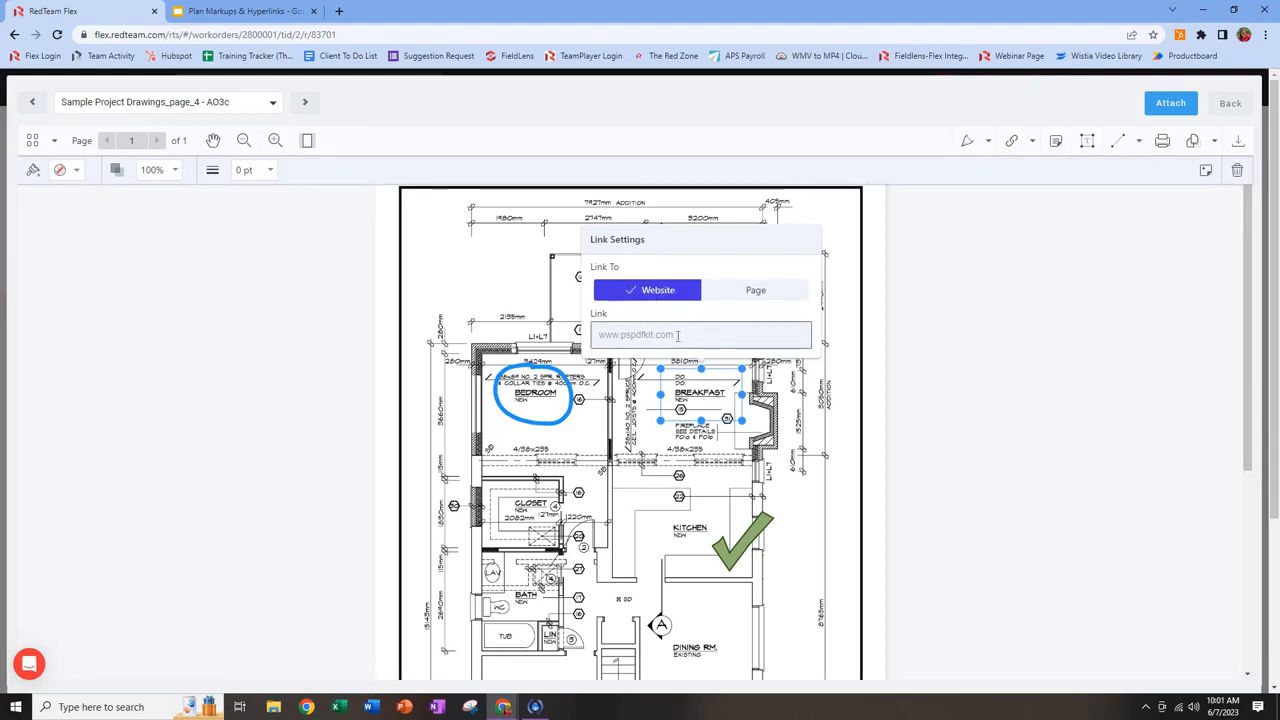
click(748, 292)
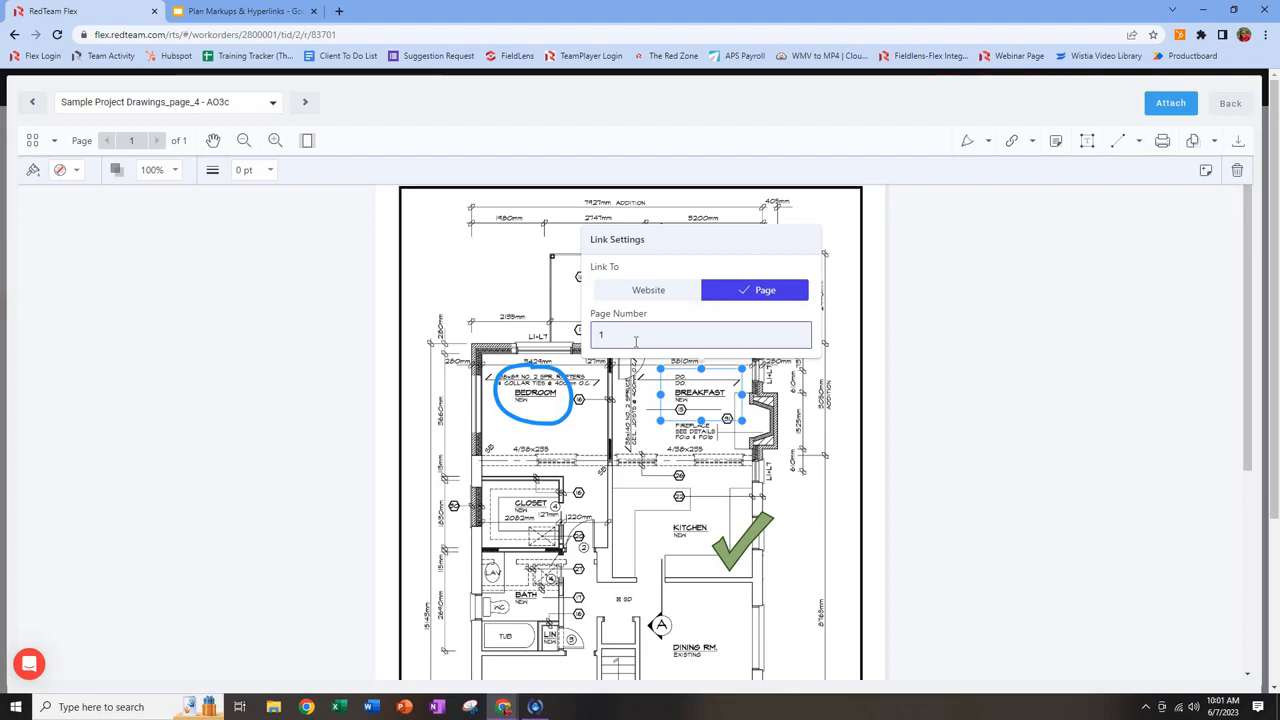
click(678, 295)
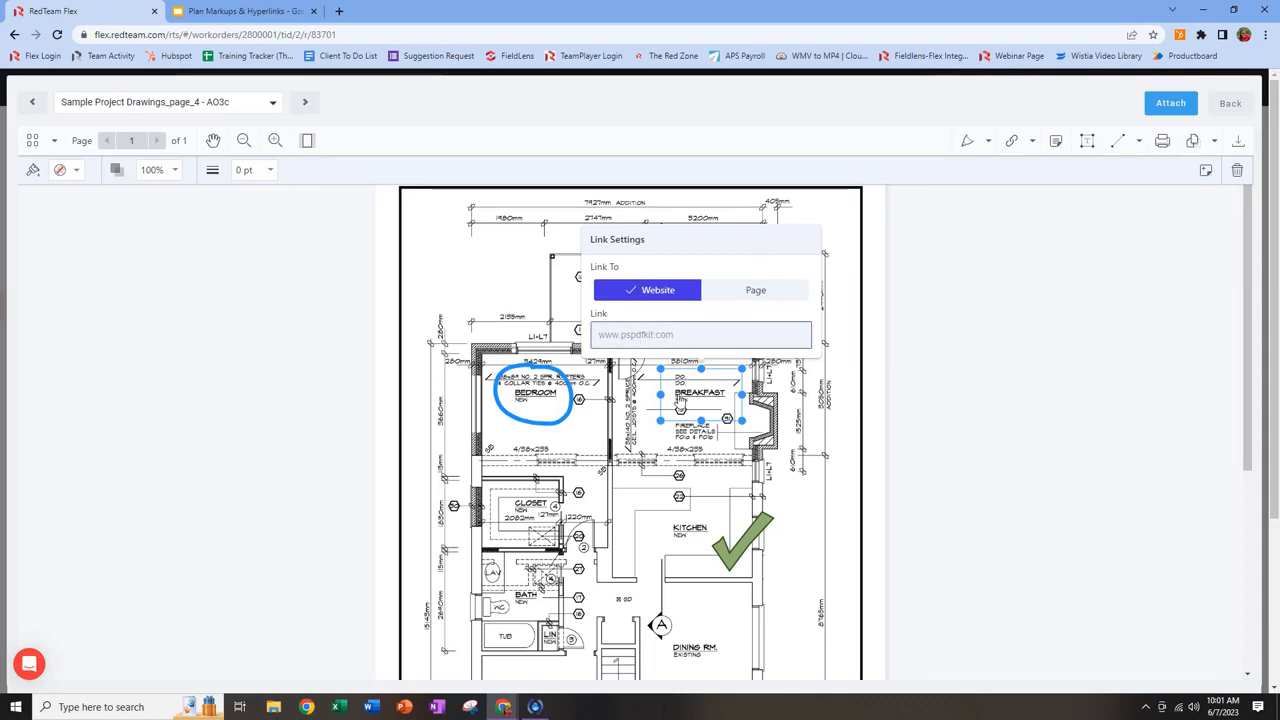
click(944, 361)
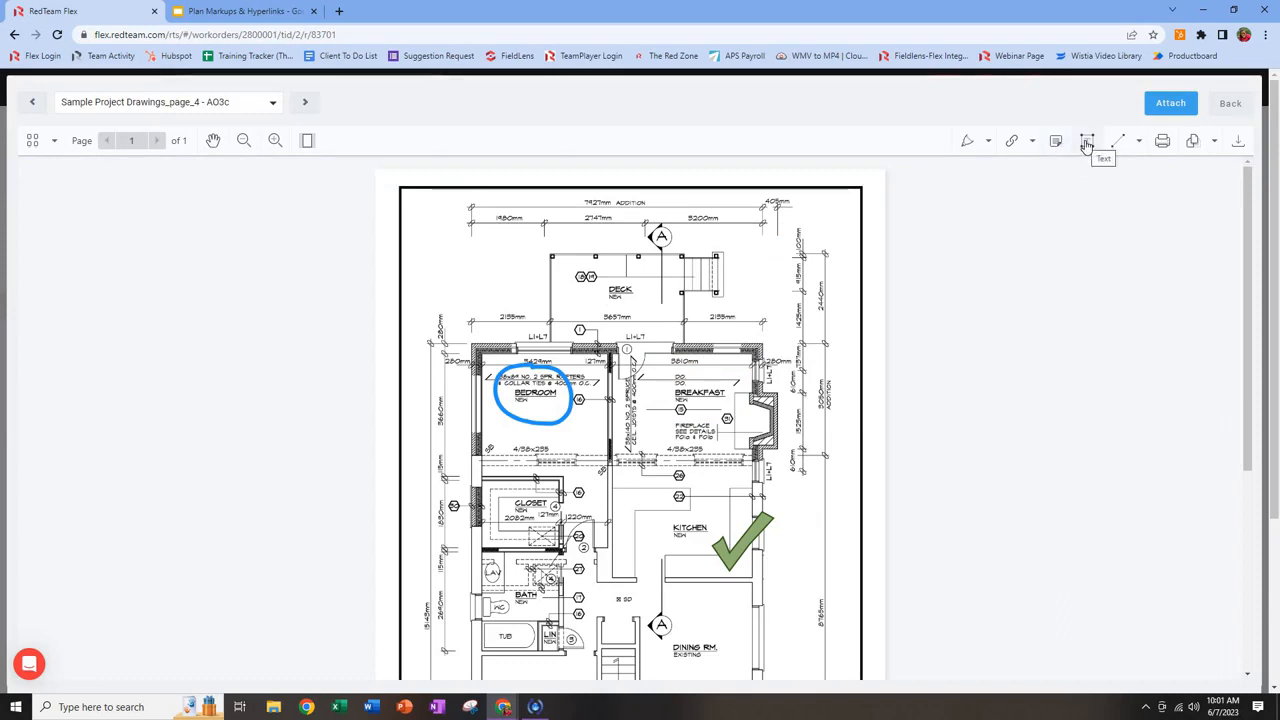
Draw a cloud markup around the CLOSET area and set its outline colour to red.
click(1138, 141)
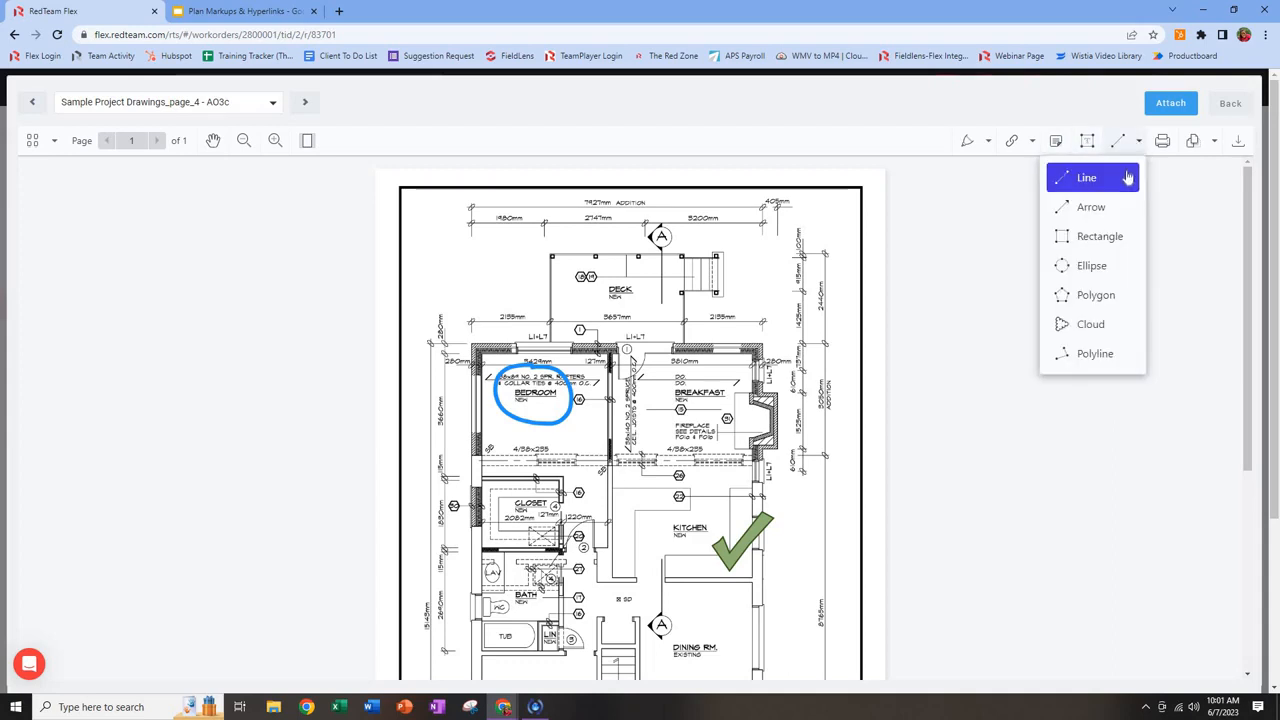
click(1107, 335)
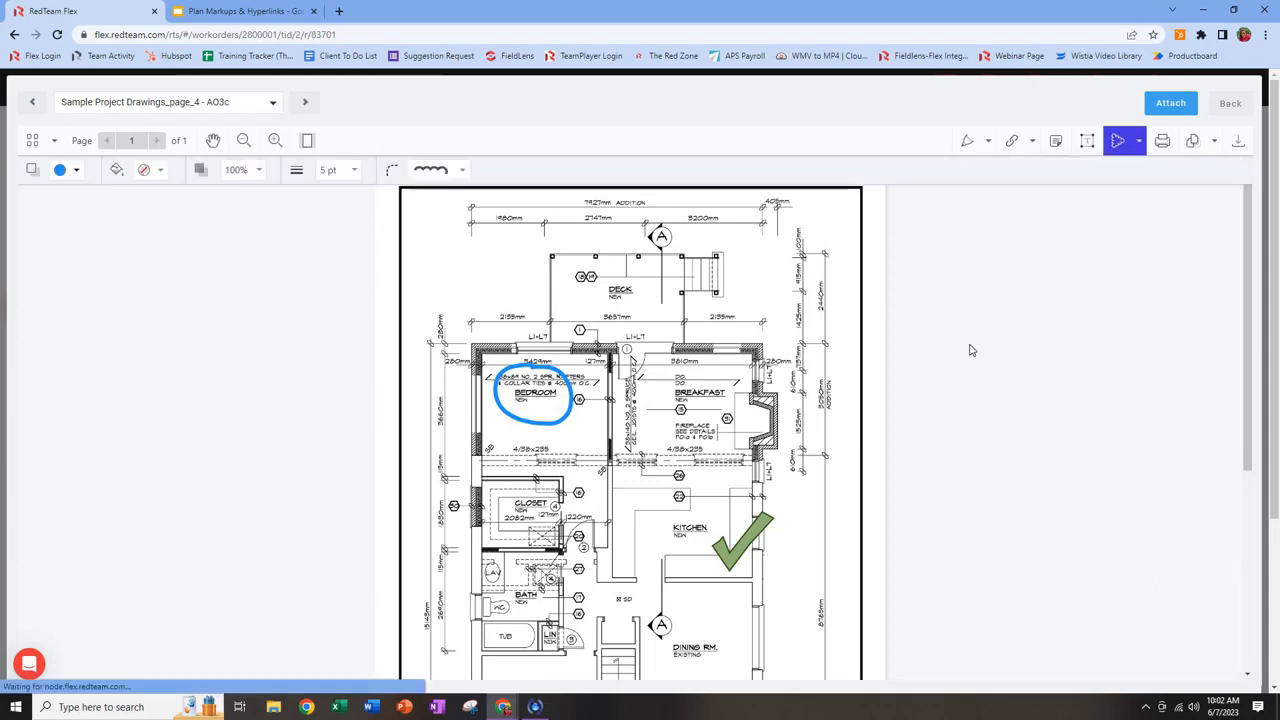
mouse_move(485, 477)
mouse_down()
mouse_move(589, 494)
mouse_move(495, 543)
mouse_move(586, 552)
mouse_up()
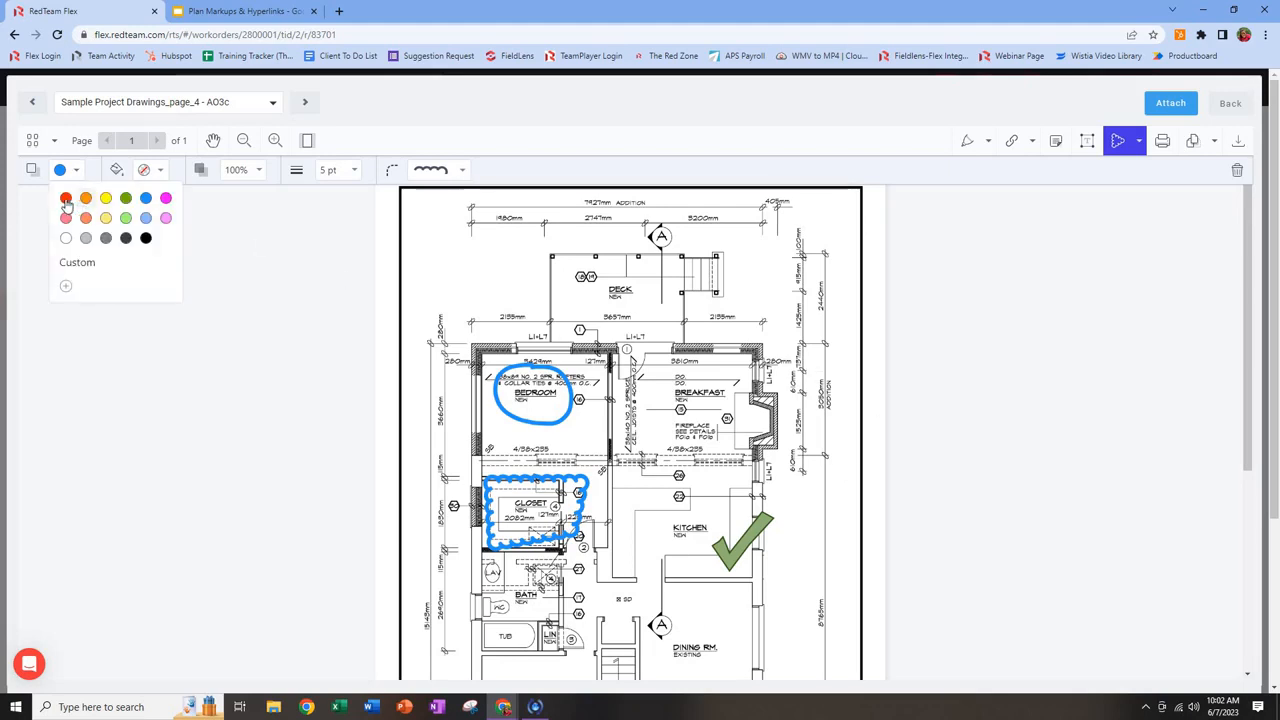
click(66, 198)
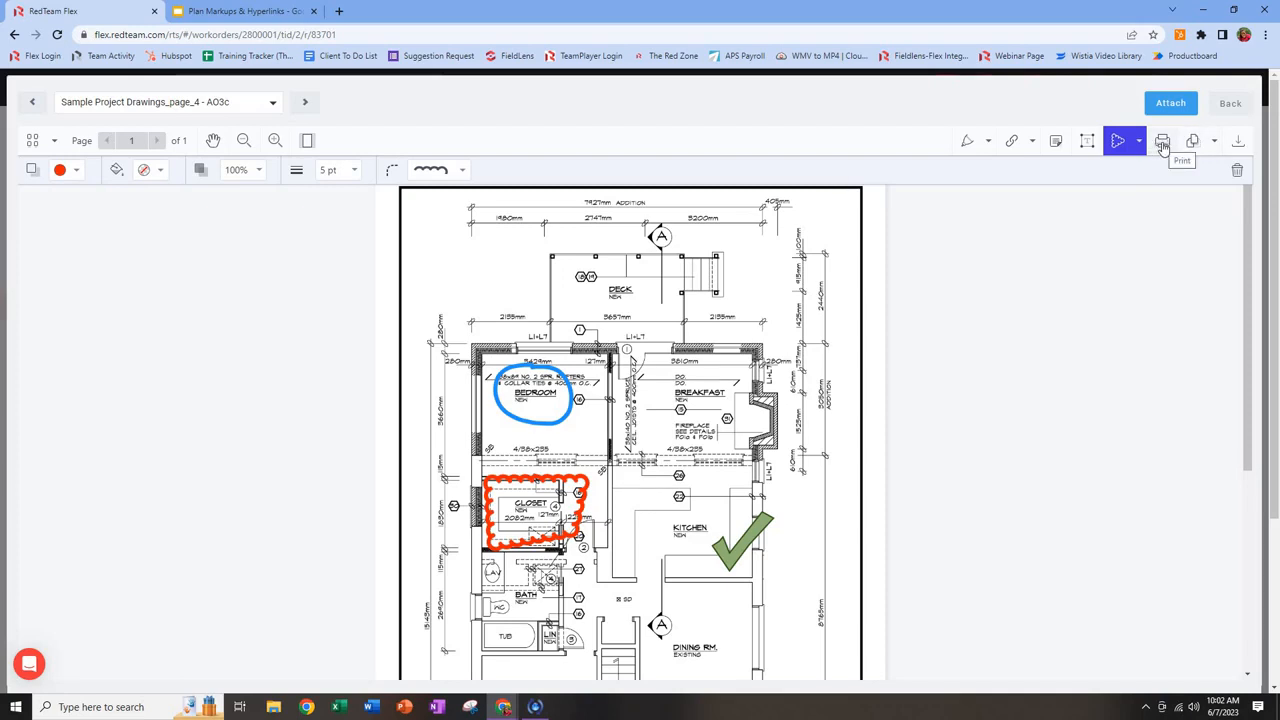
click(1215, 143)
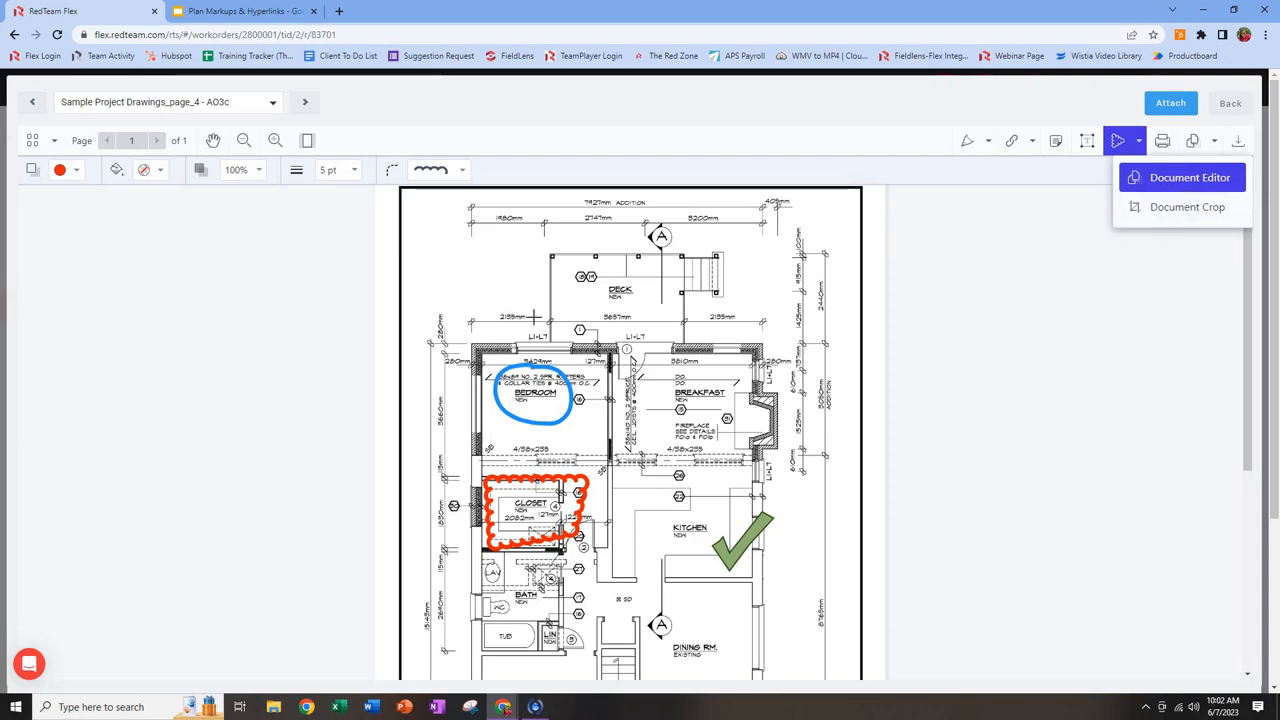
click(1237, 143)
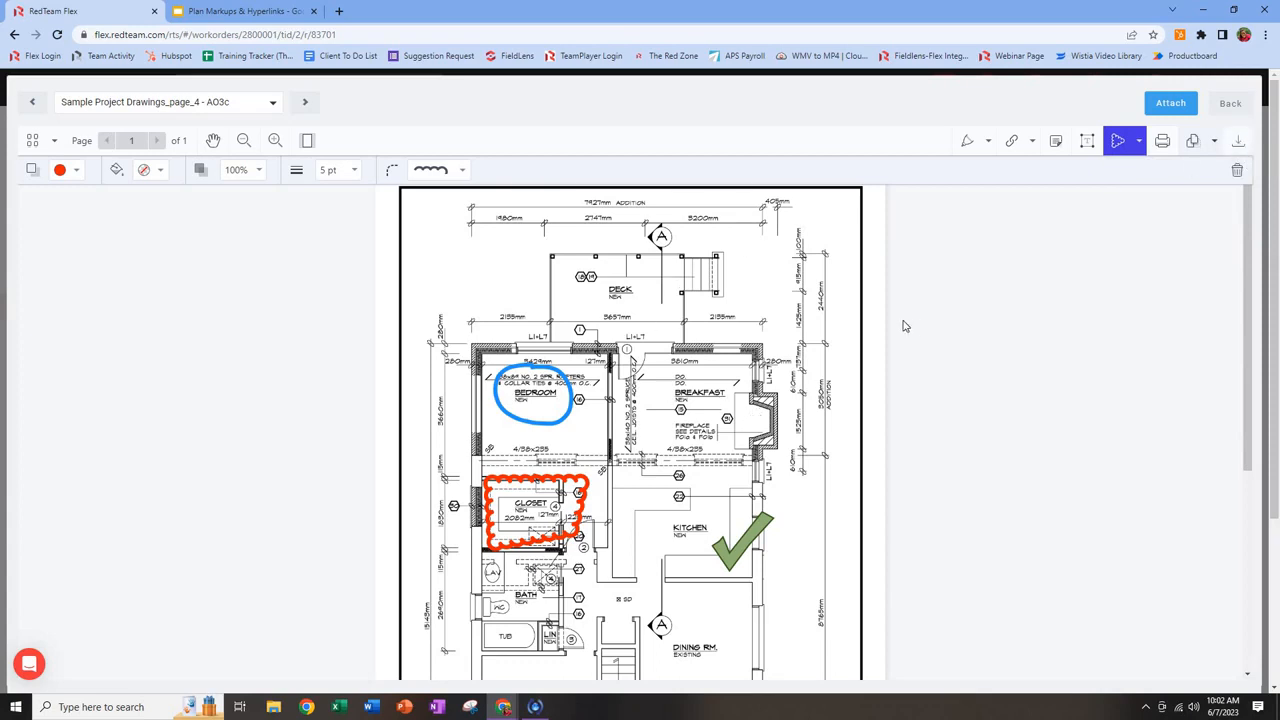
Start a Request For Information (RFI) document with the marked-up floor plan attached, and leave its form without completing it.
click(1172, 104)
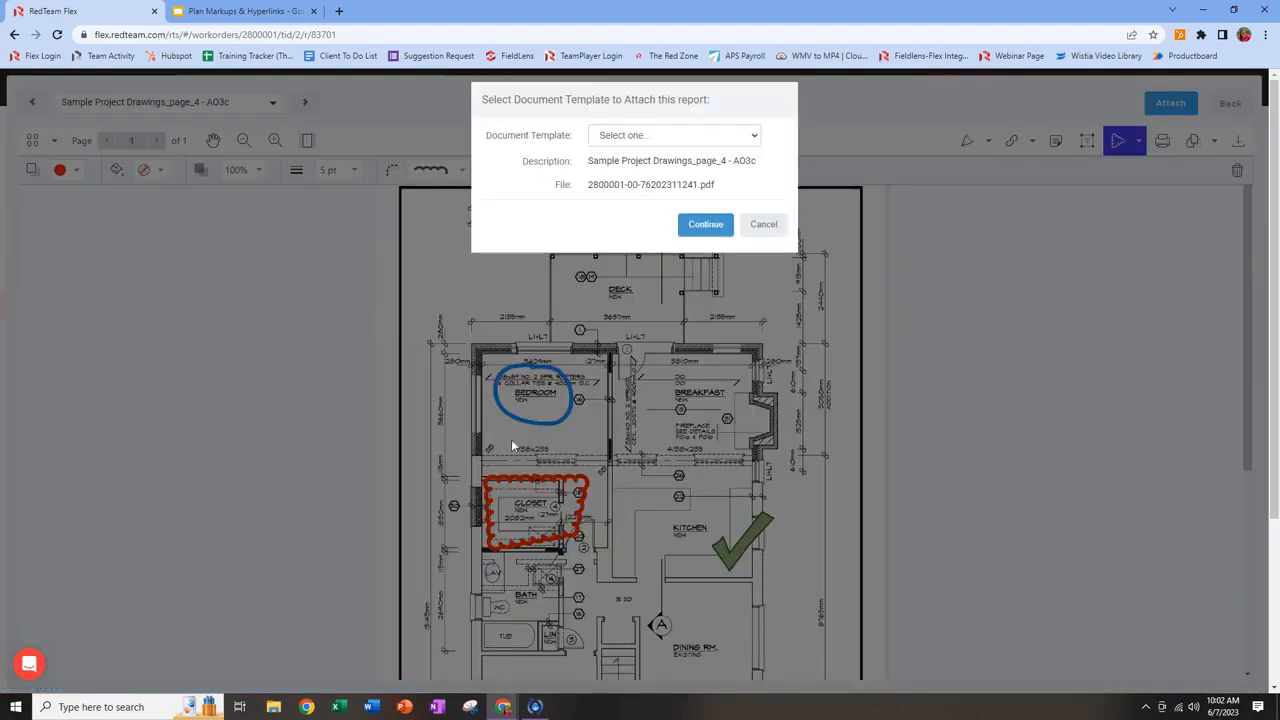
click(756, 137)
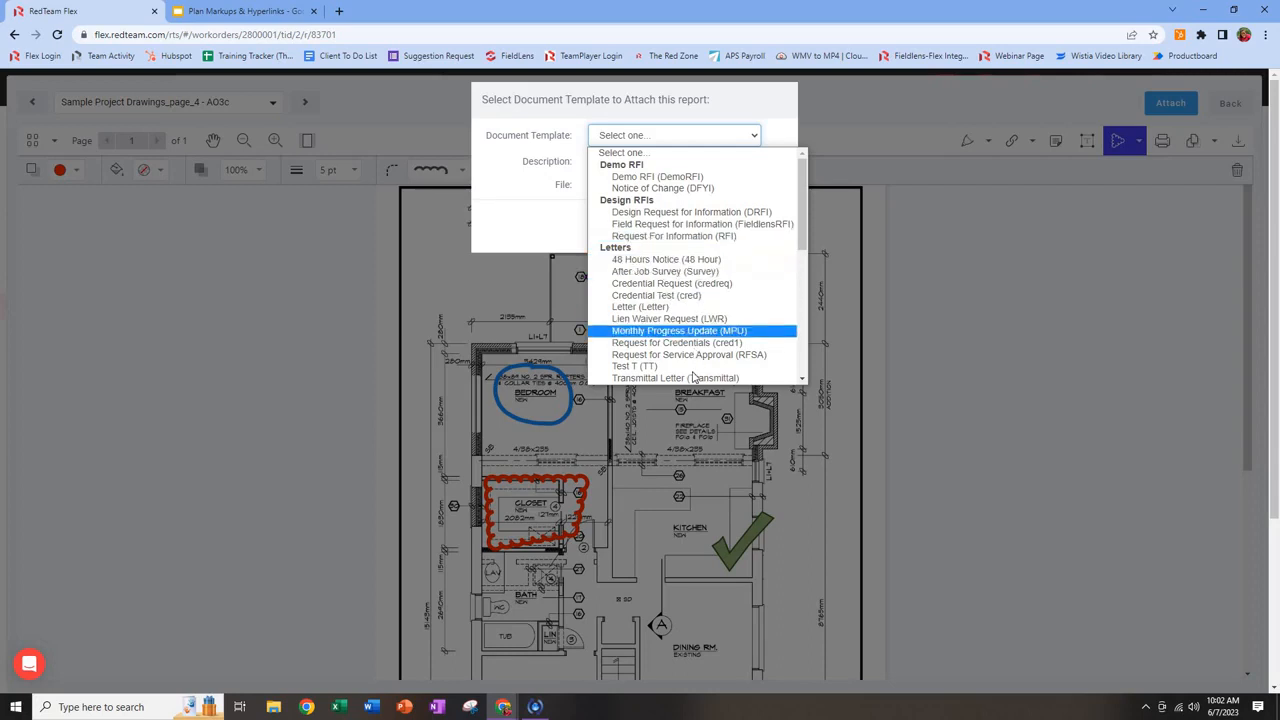
click(718, 237)
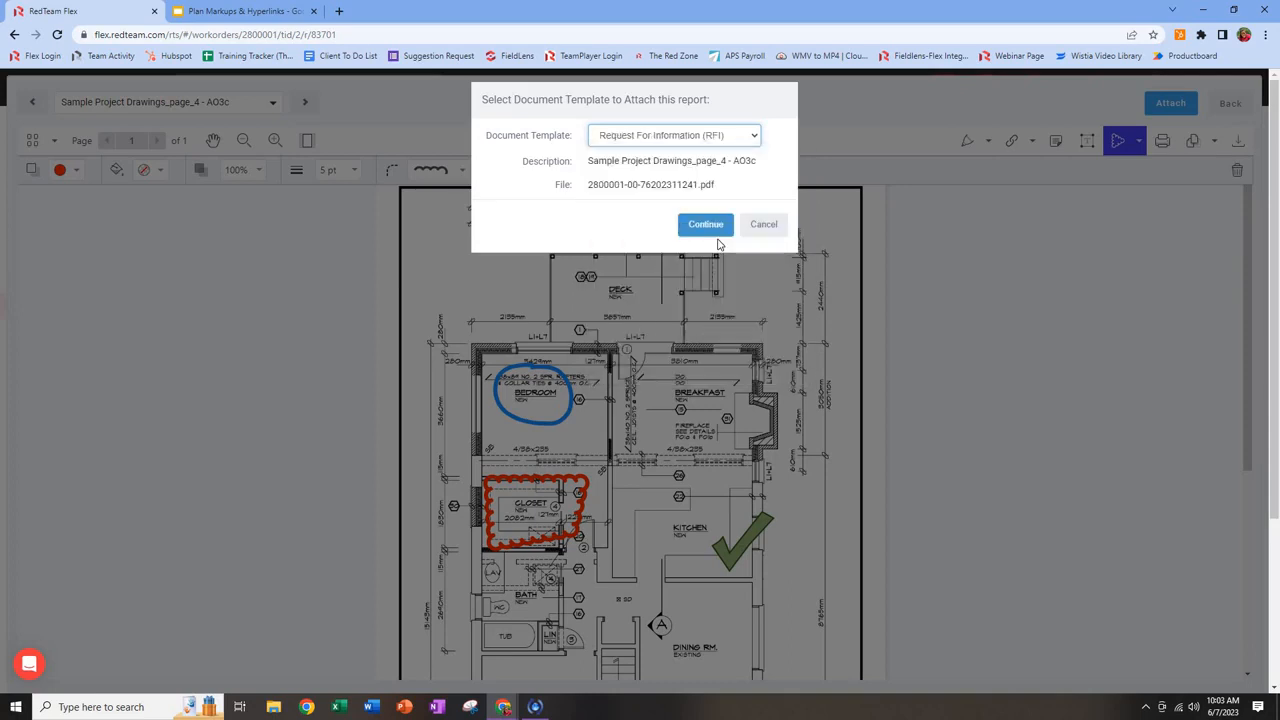
click(712, 225)
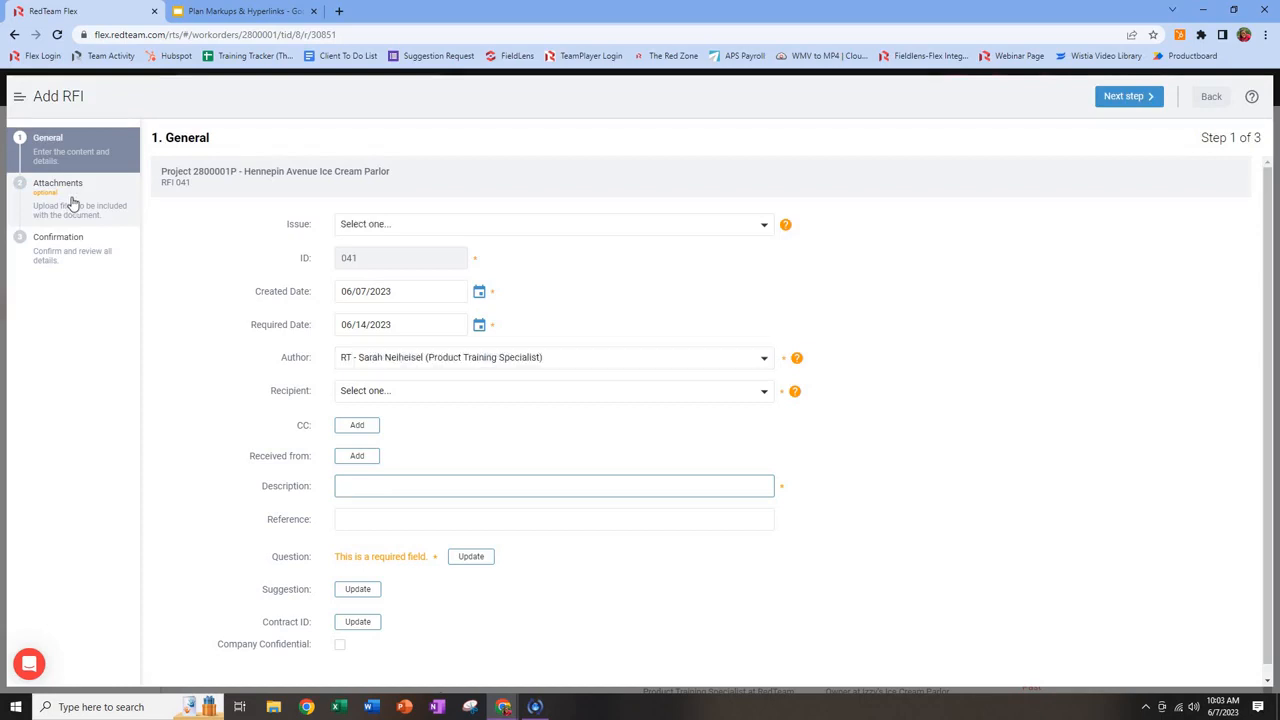
click(1212, 98)
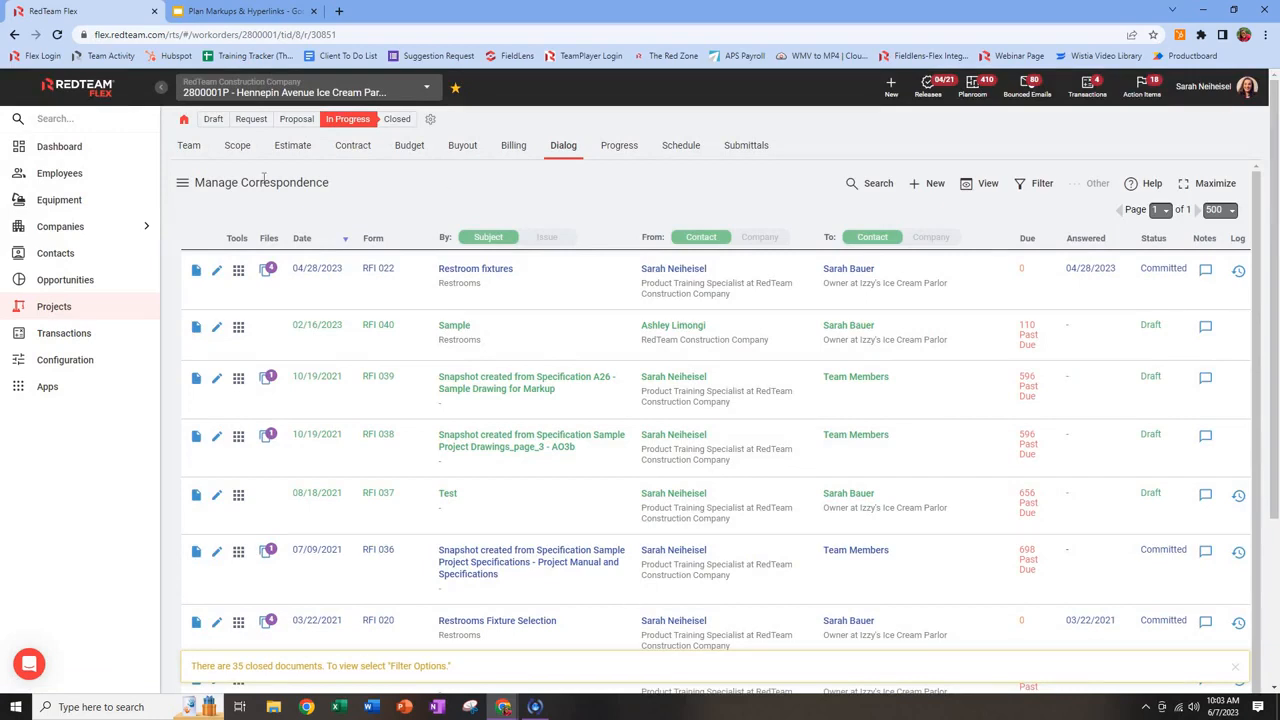
Open the drawing Sample Project Drawings_page_4 - AO3c from the project's Plans & Specifications and dismiss its version date notice.
click(184, 119)
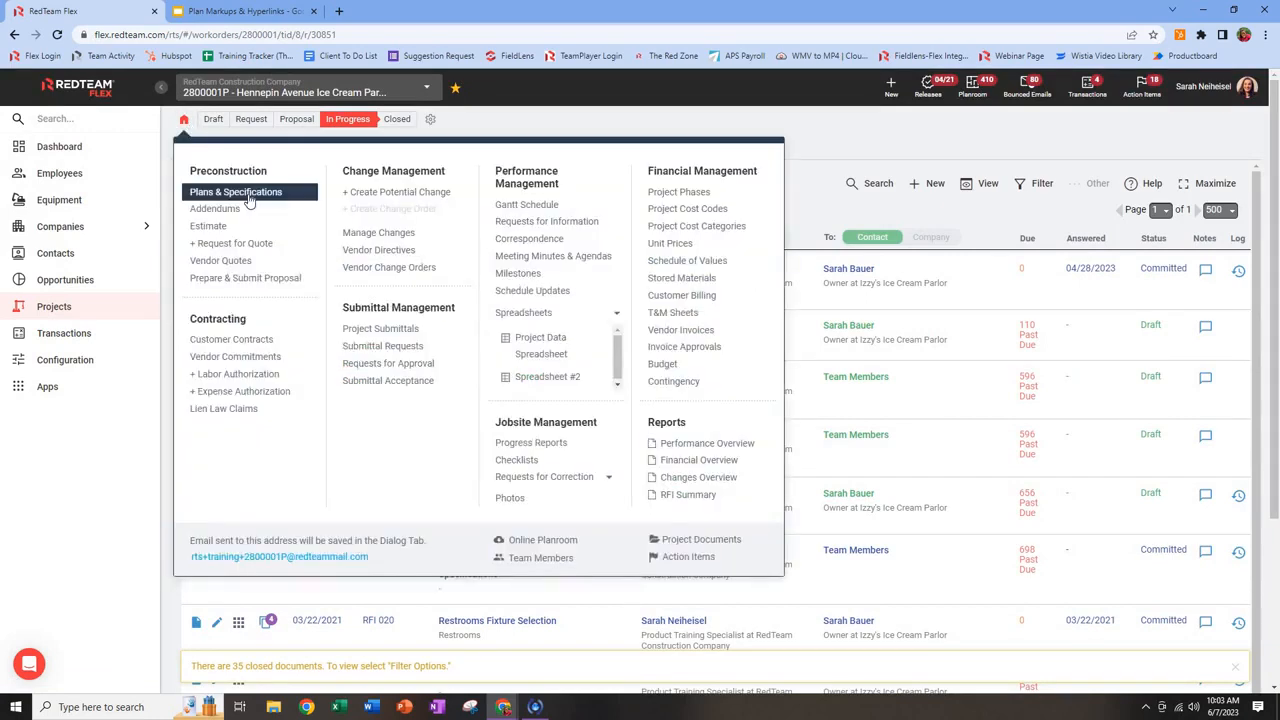
click(250, 195)
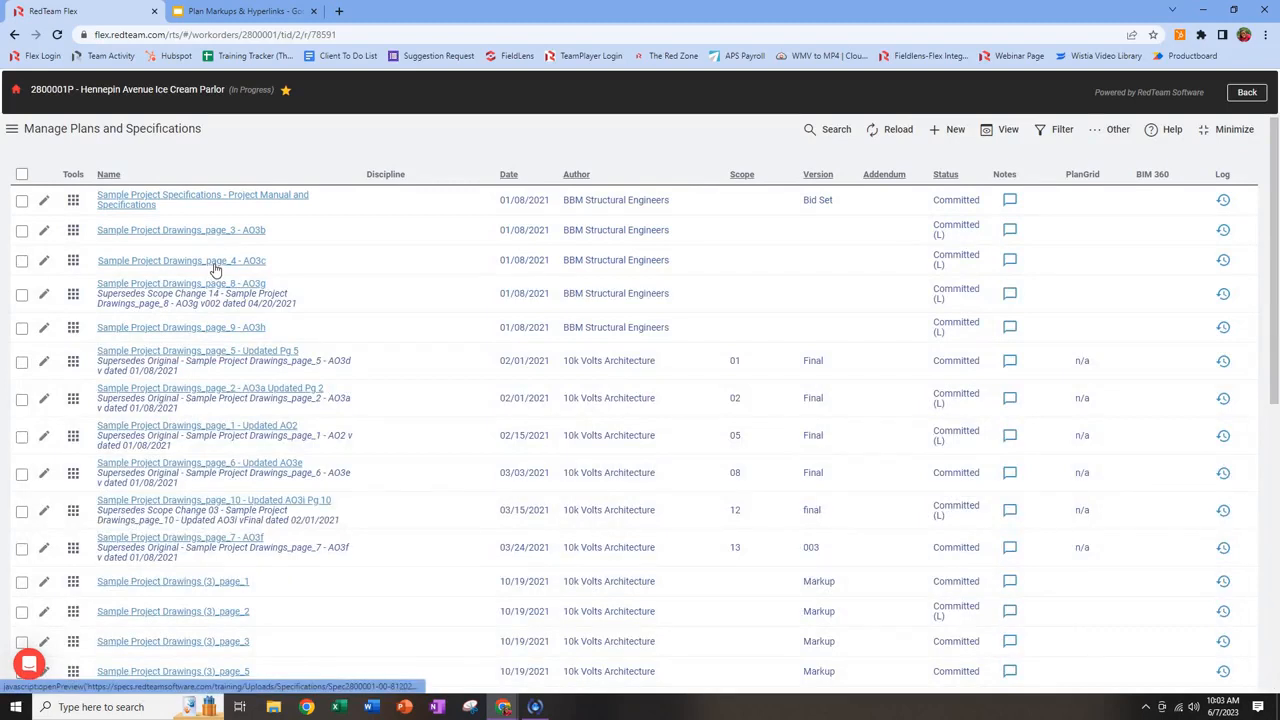
click(215, 261)
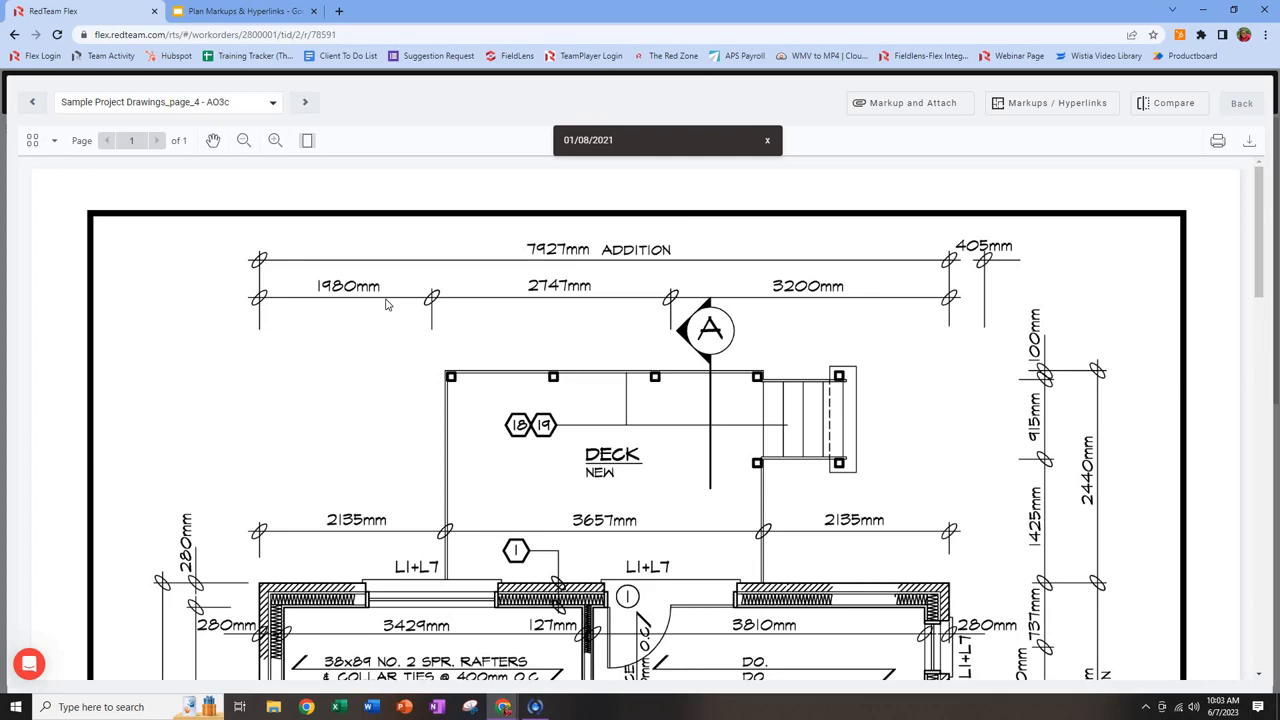
click(767, 141)
click(243, 141)
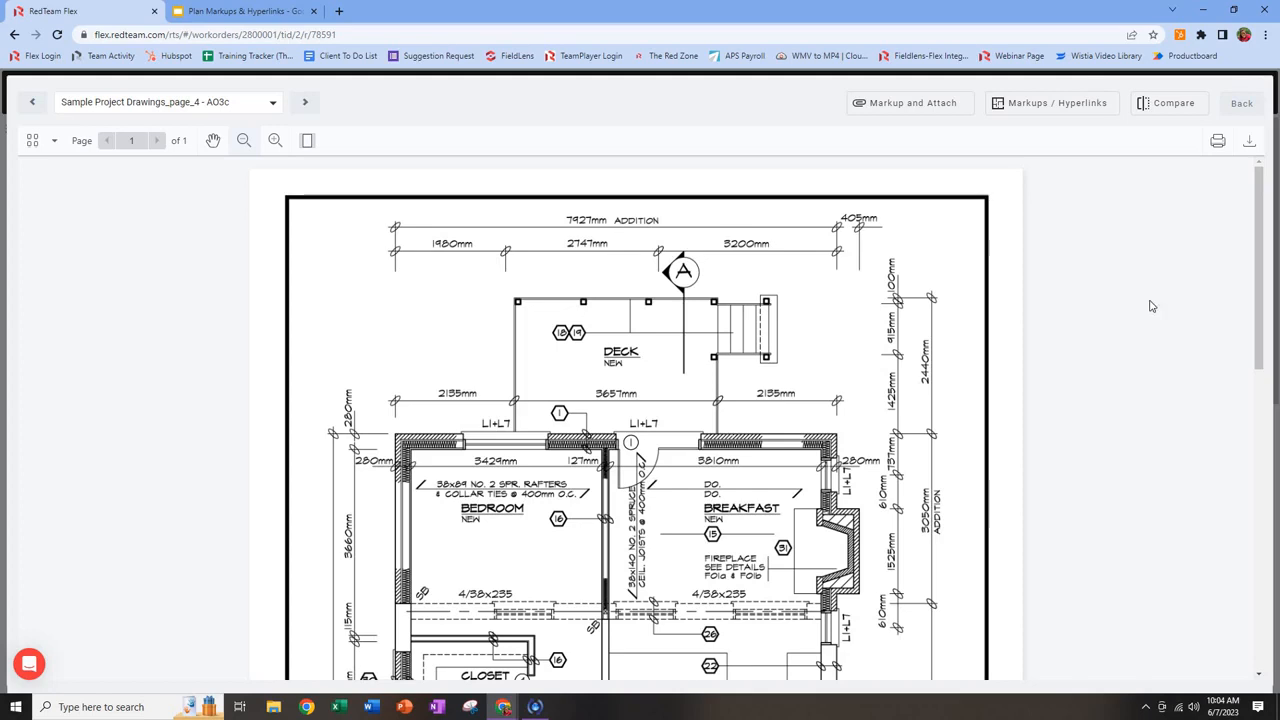
Enter markup and hyperlink editing and draw a new drawing link area around the 2135mm dimension below the deck stairs.
click(1085, 110)
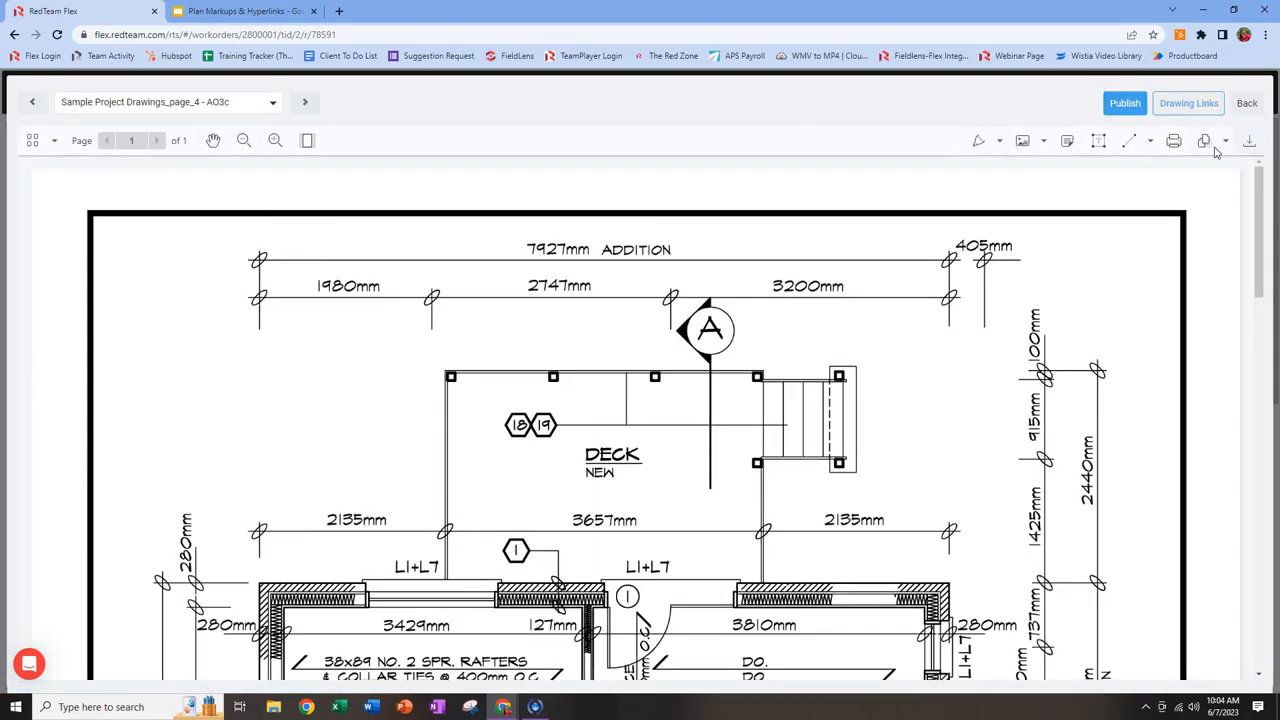
click(246, 141)
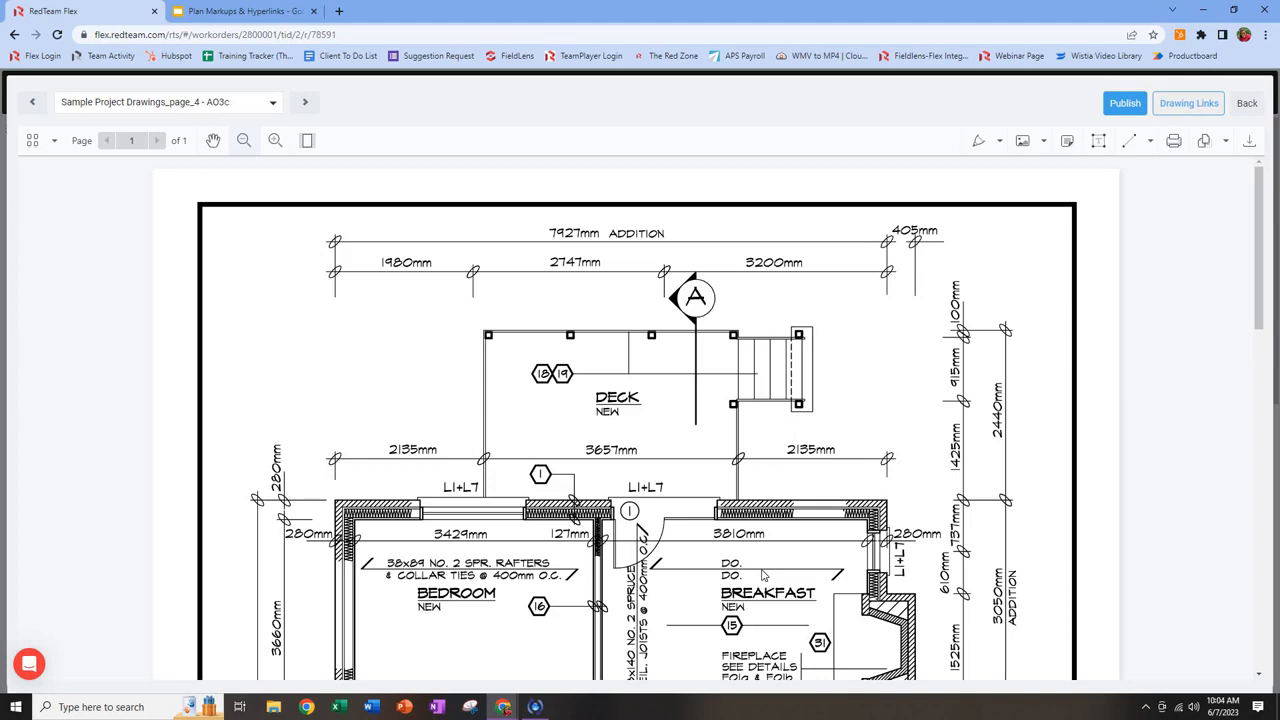
click(1205, 107)
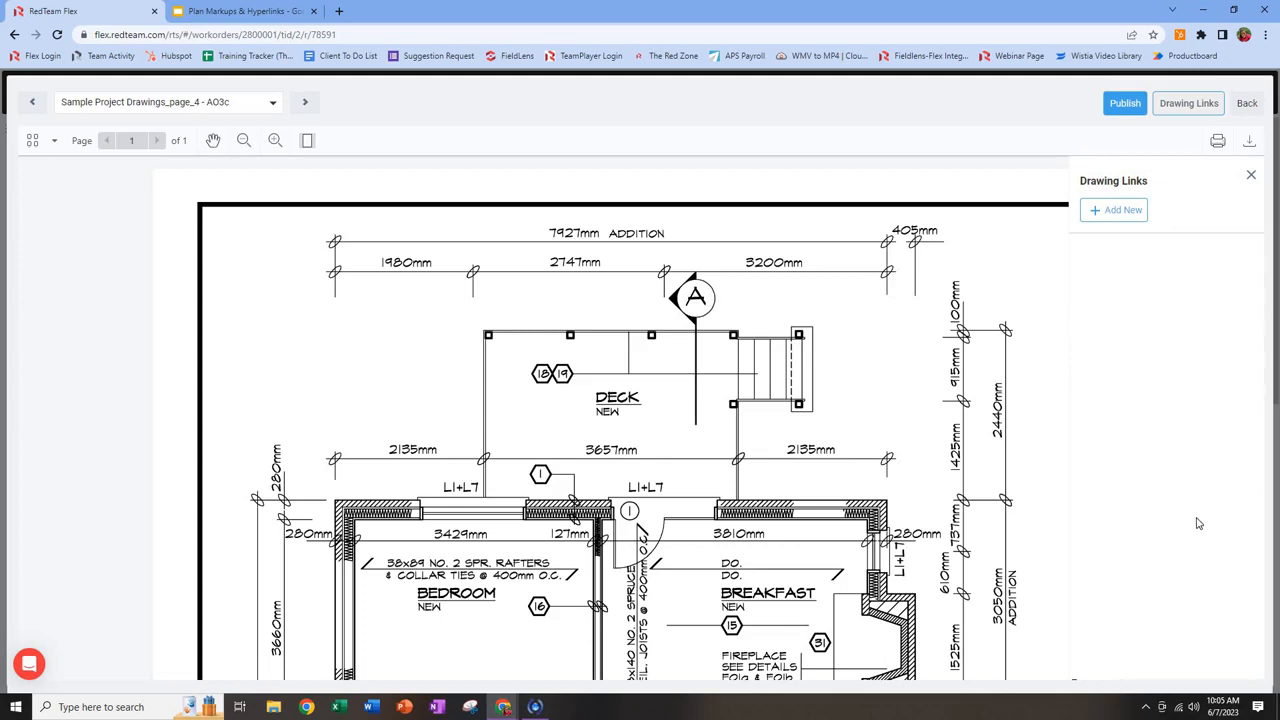
click(1124, 212)
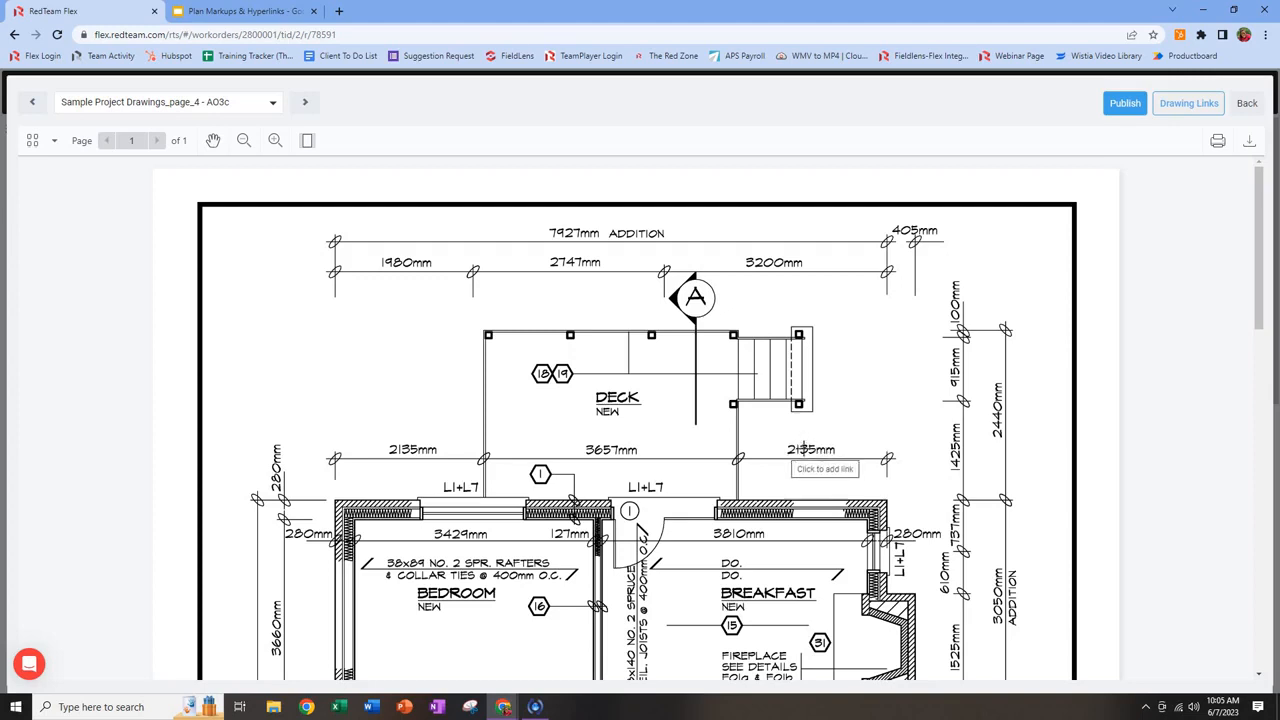
drag(782, 441, 850, 469)
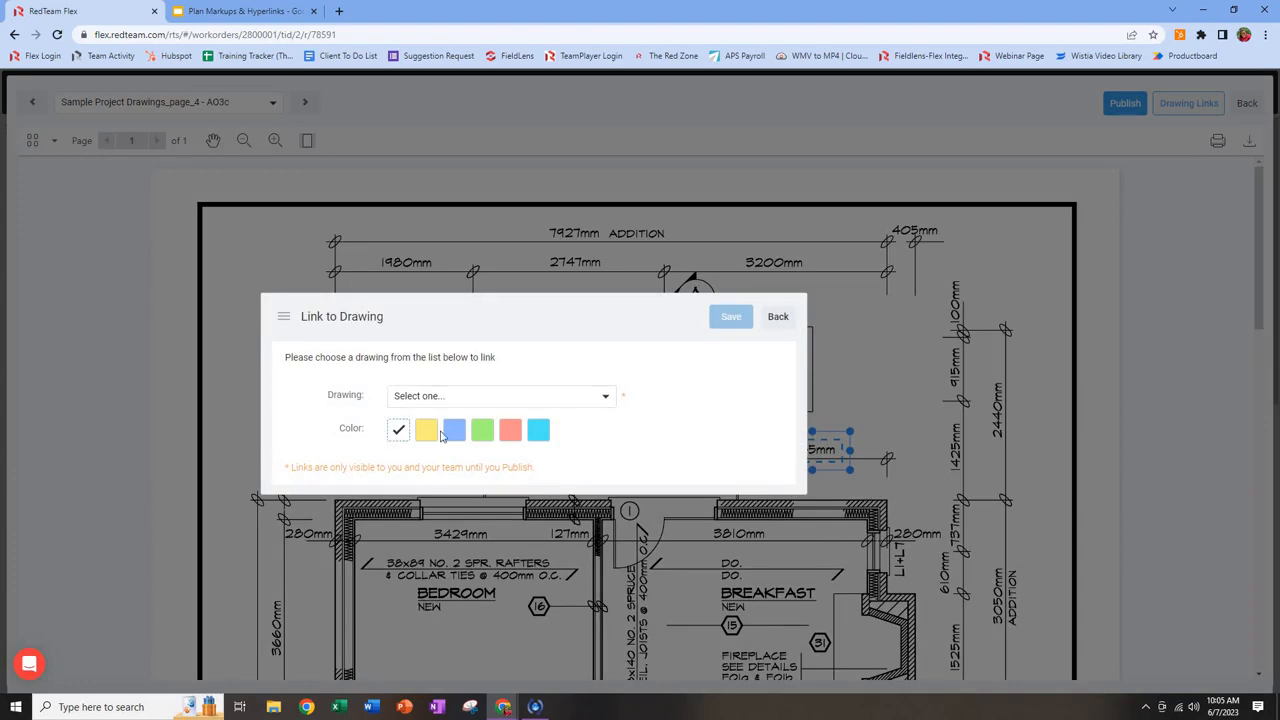
Link the area to Sample Project Drawings_page_3 - AO3b with a red highlight and save the link.
click(510, 430)
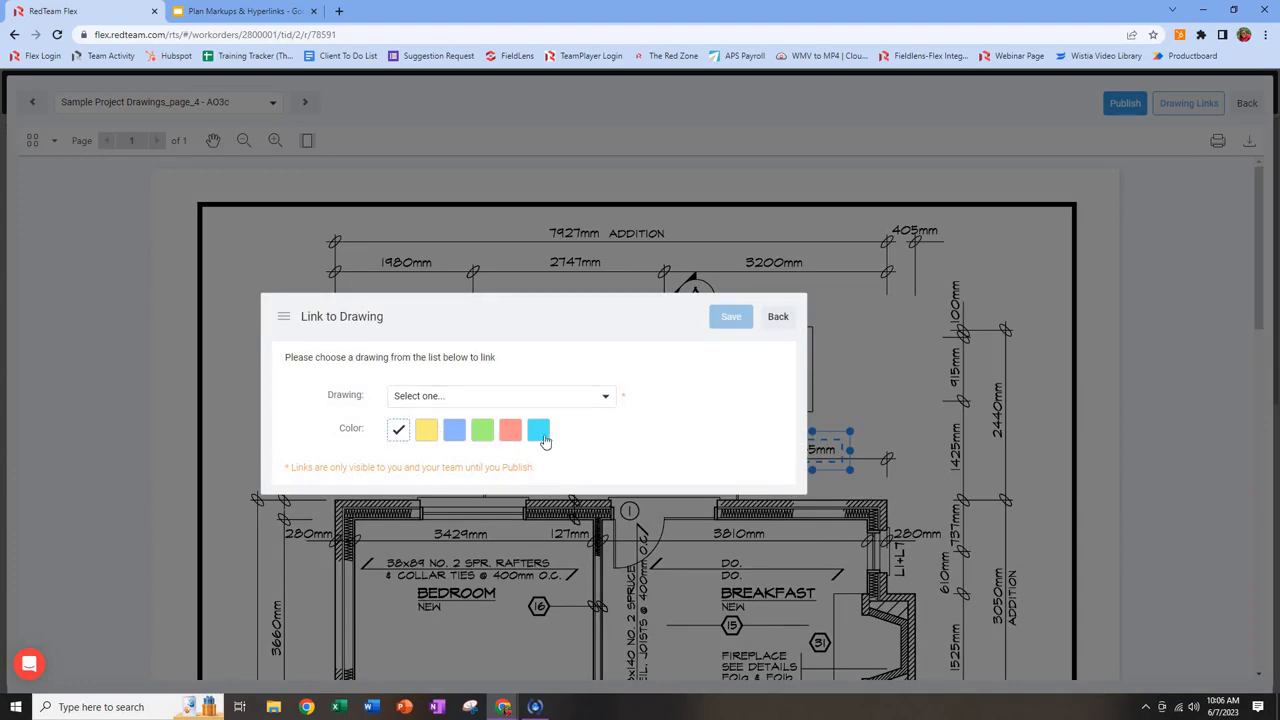
click(605, 397)
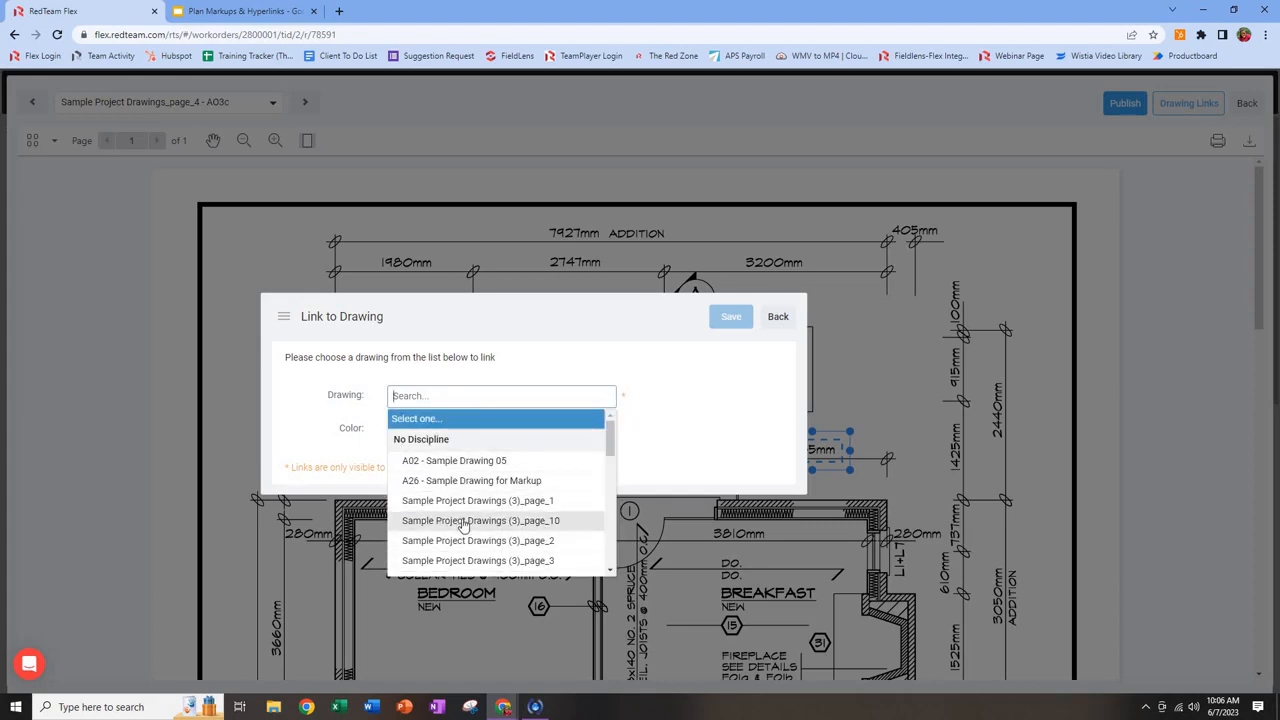
scroll(463, 525, down, 5)
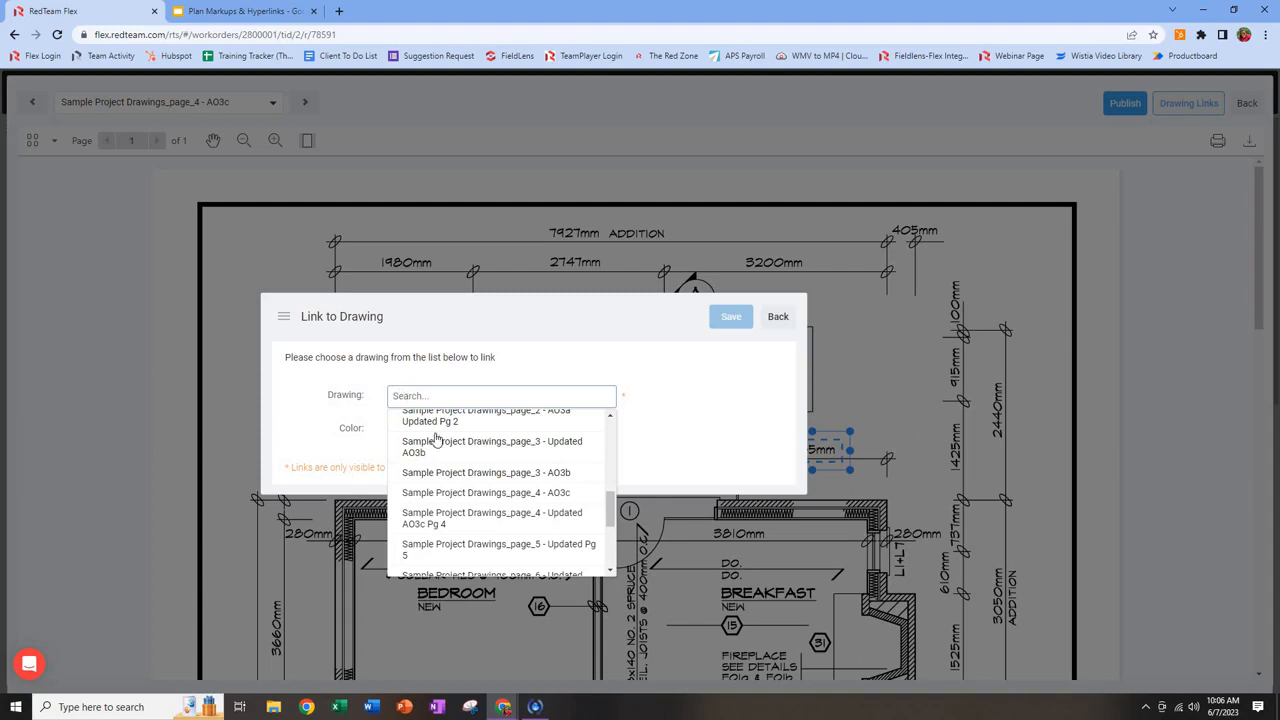
click(500, 476)
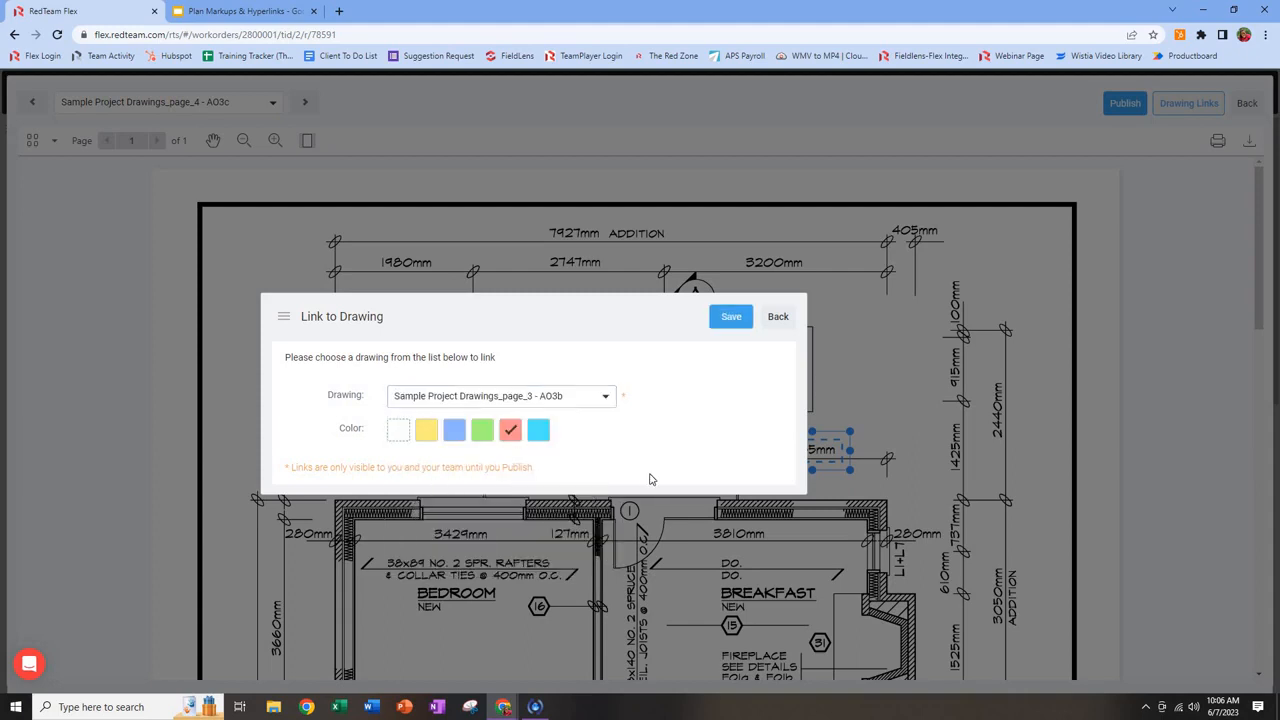
click(728, 322)
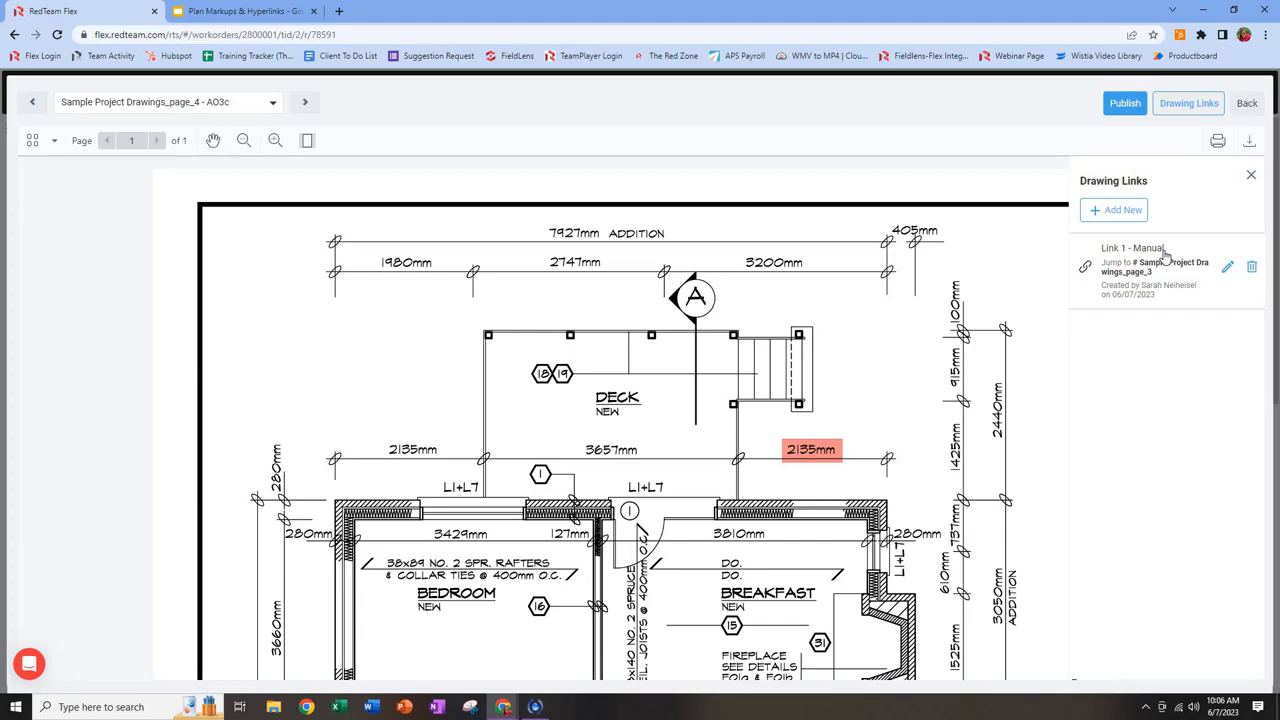
Check the new link's drawing and colour settings, save it again, and publish the drawing's markups and links.
click(1228, 270)
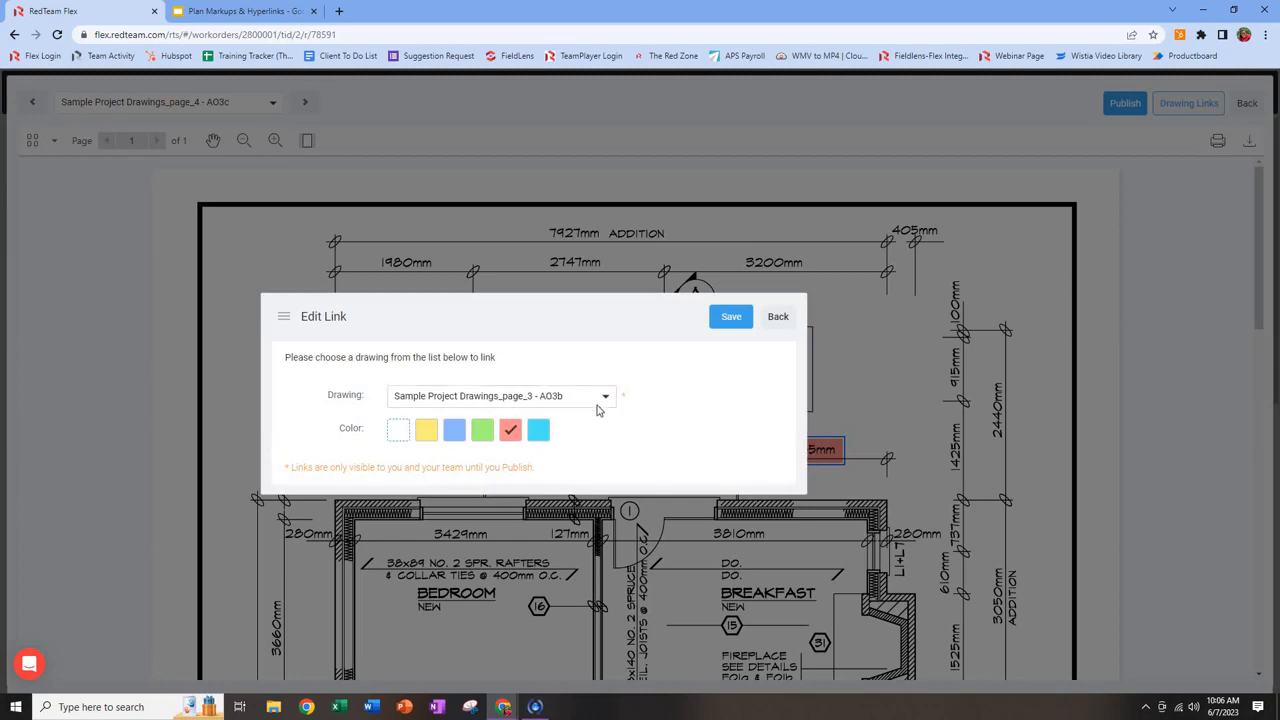
click(733, 318)
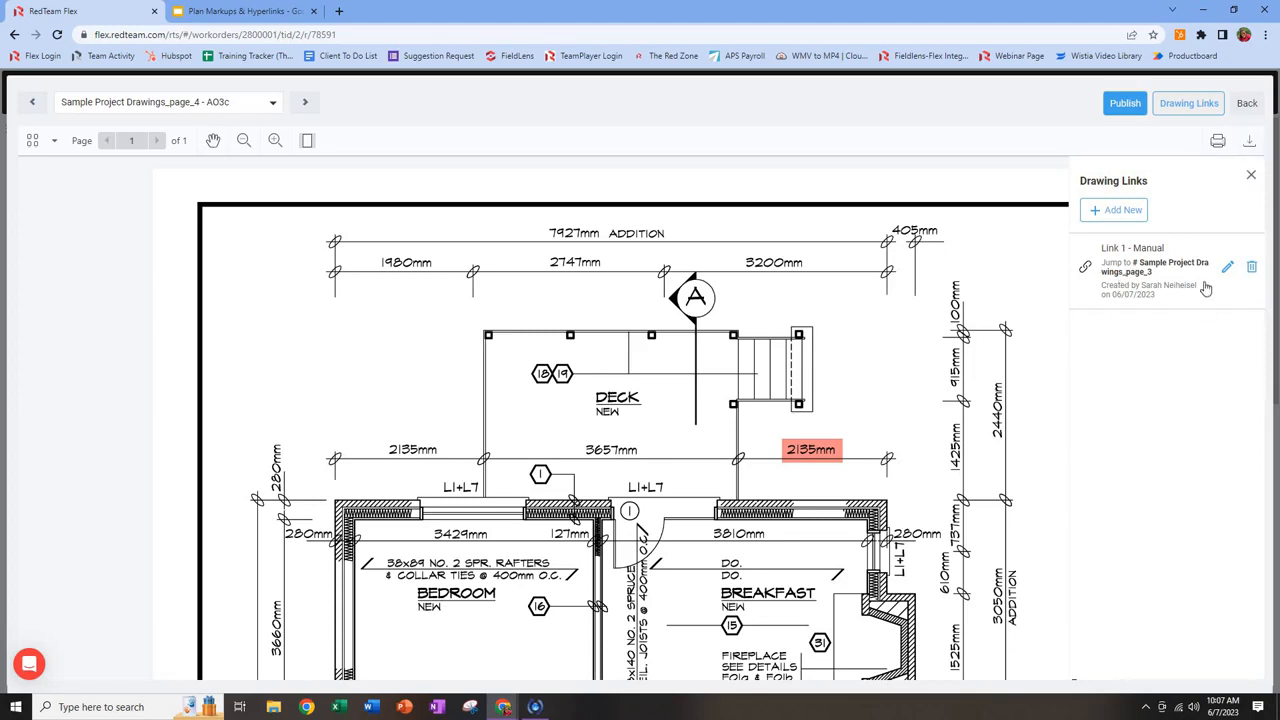
click(1126, 105)
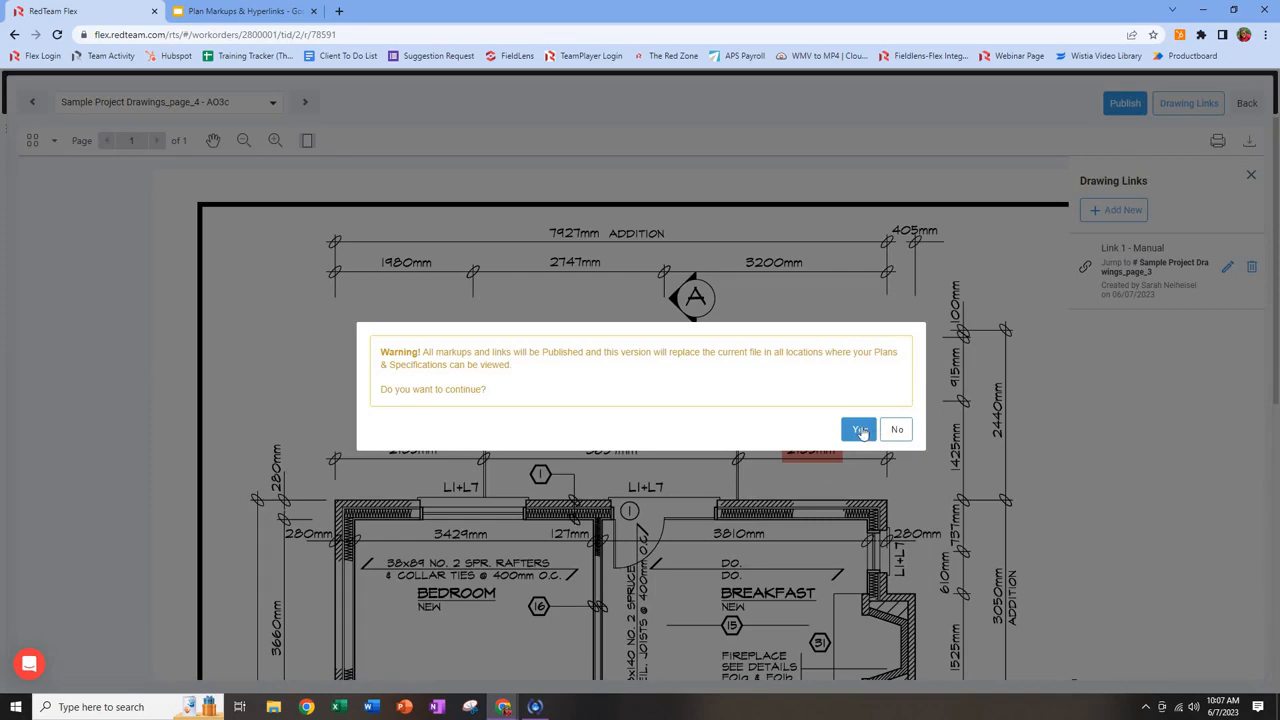
click(860, 430)
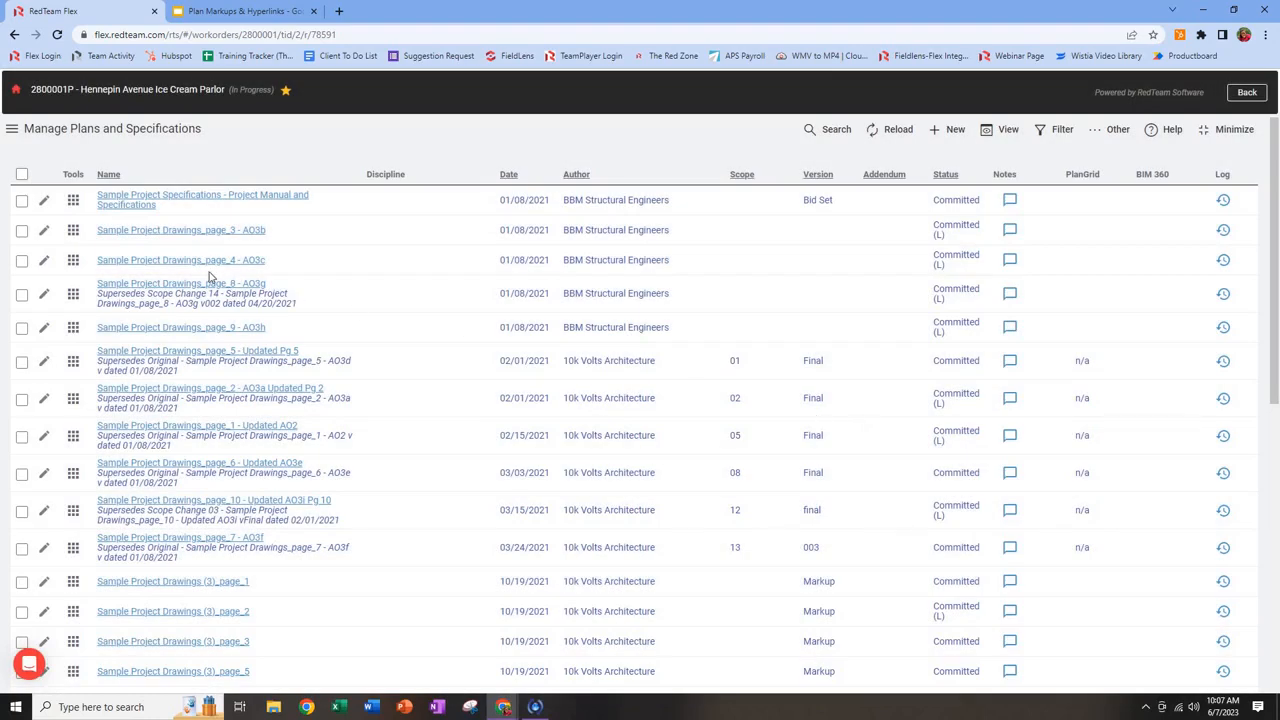
Reopen Sample Project Drawings_page_4 - AO3c, follow its red link, look over the linked sheet and return to the plans list.
click(211, 262)
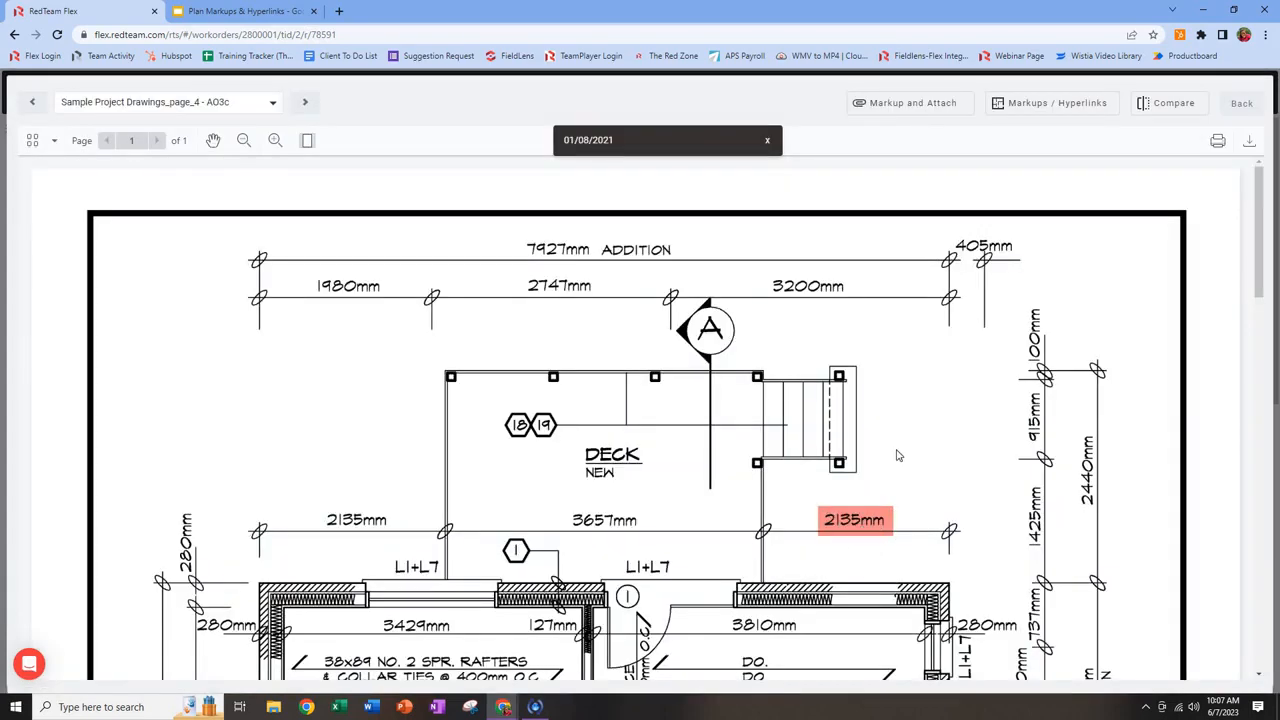
click(858, 528)
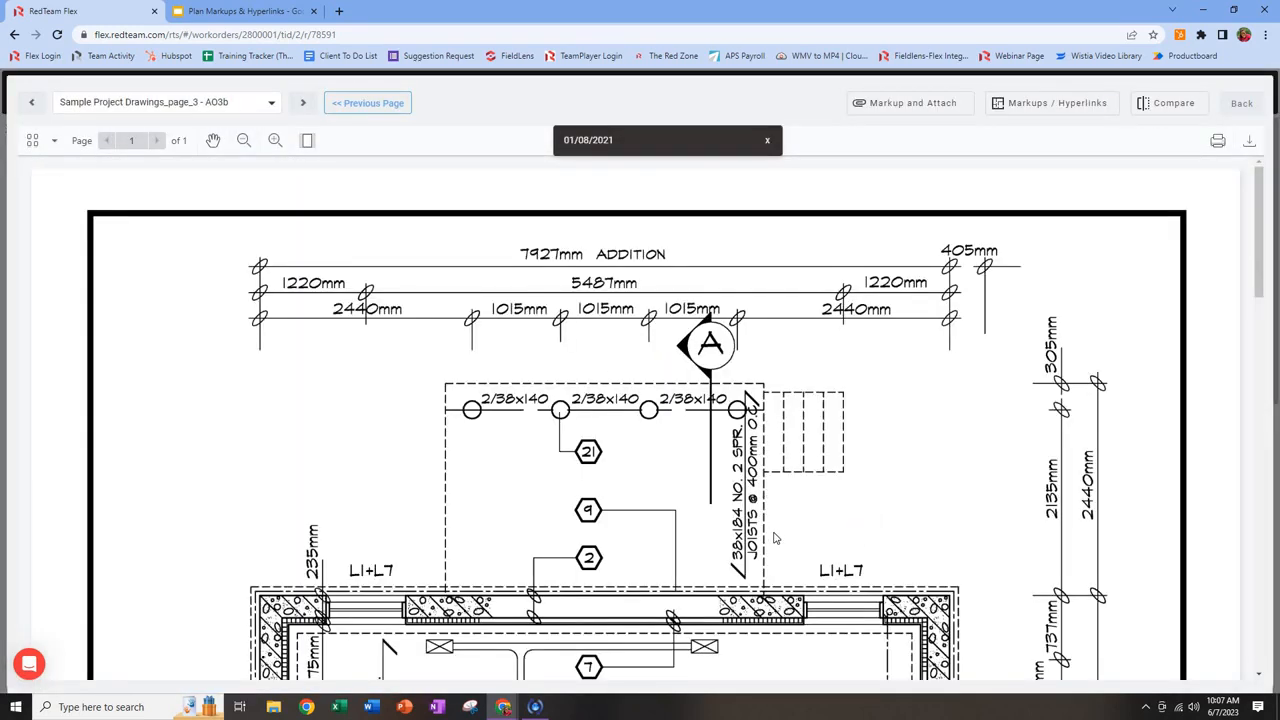
scroll(774, 536, down, 5)
scroll(774, 536, up, 2)
scroll(774, 536, up, 3)
click(1241, 104)
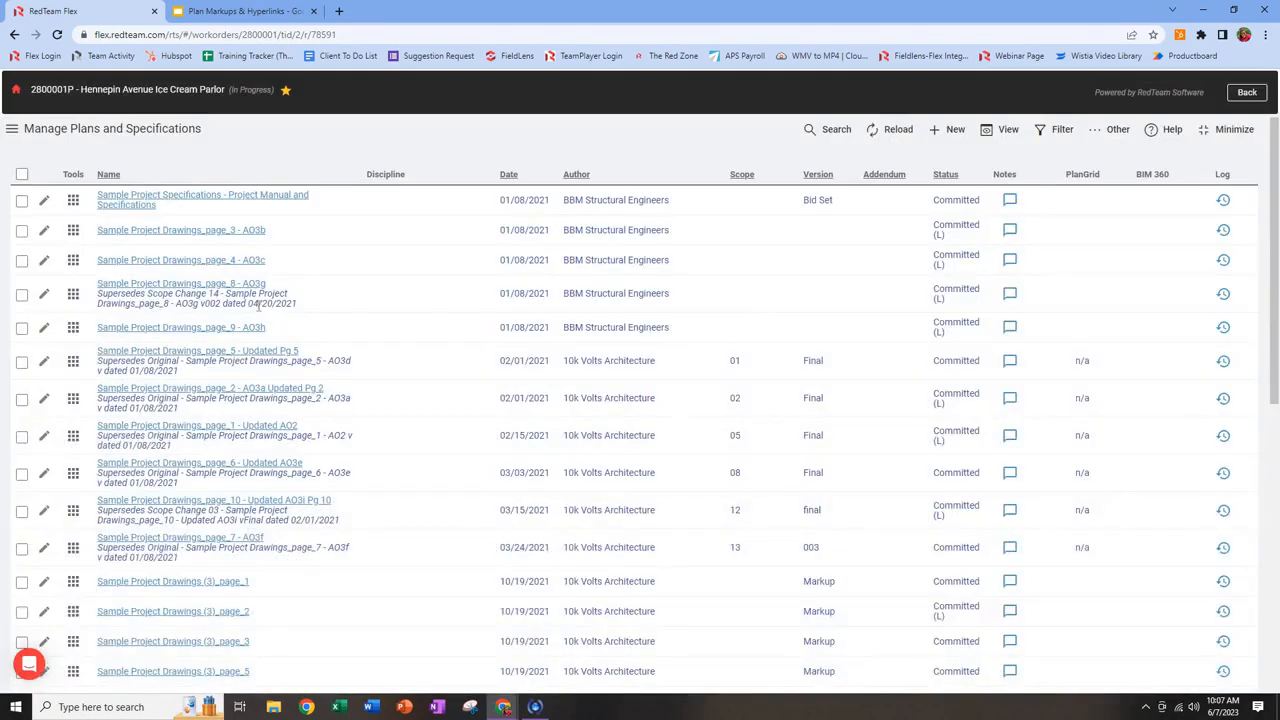
Open Sample Project Drawings_page_8 - AO3g, look up Sample Project Drawings_page_9 - AO3h as a comparison sheet, and leave without comparing.
click(137, 284)
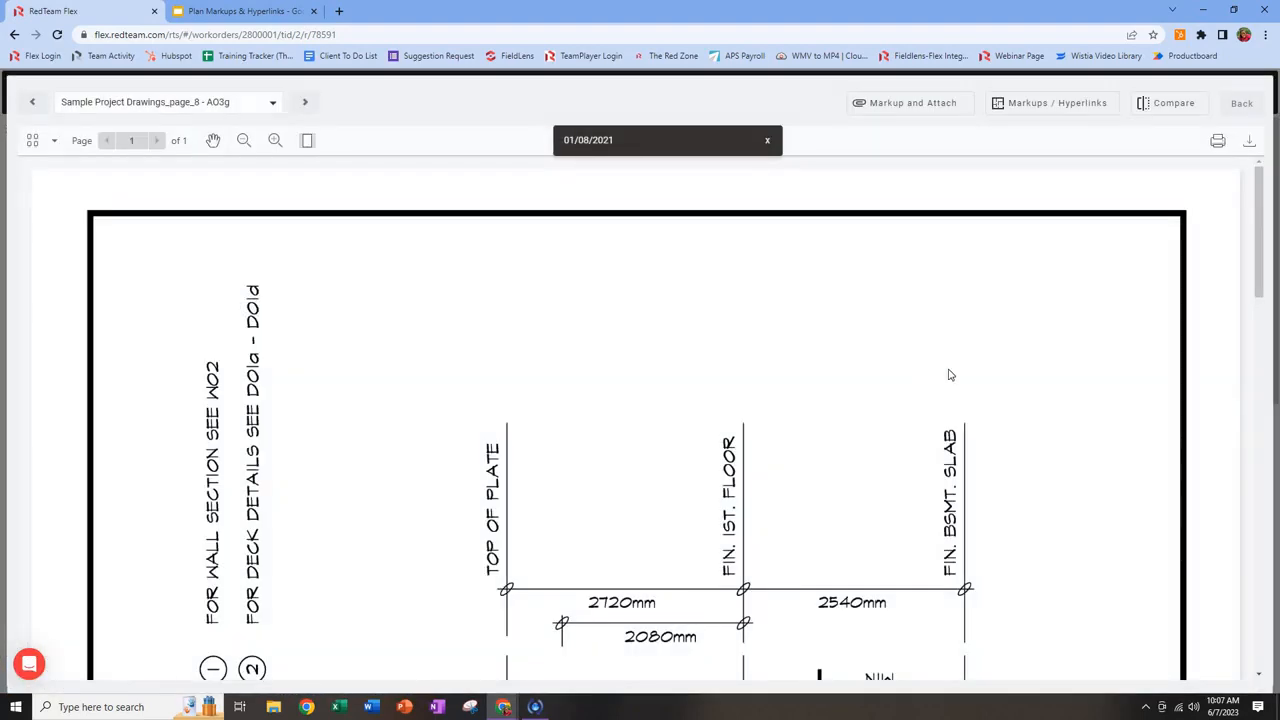
click(1170, 105)
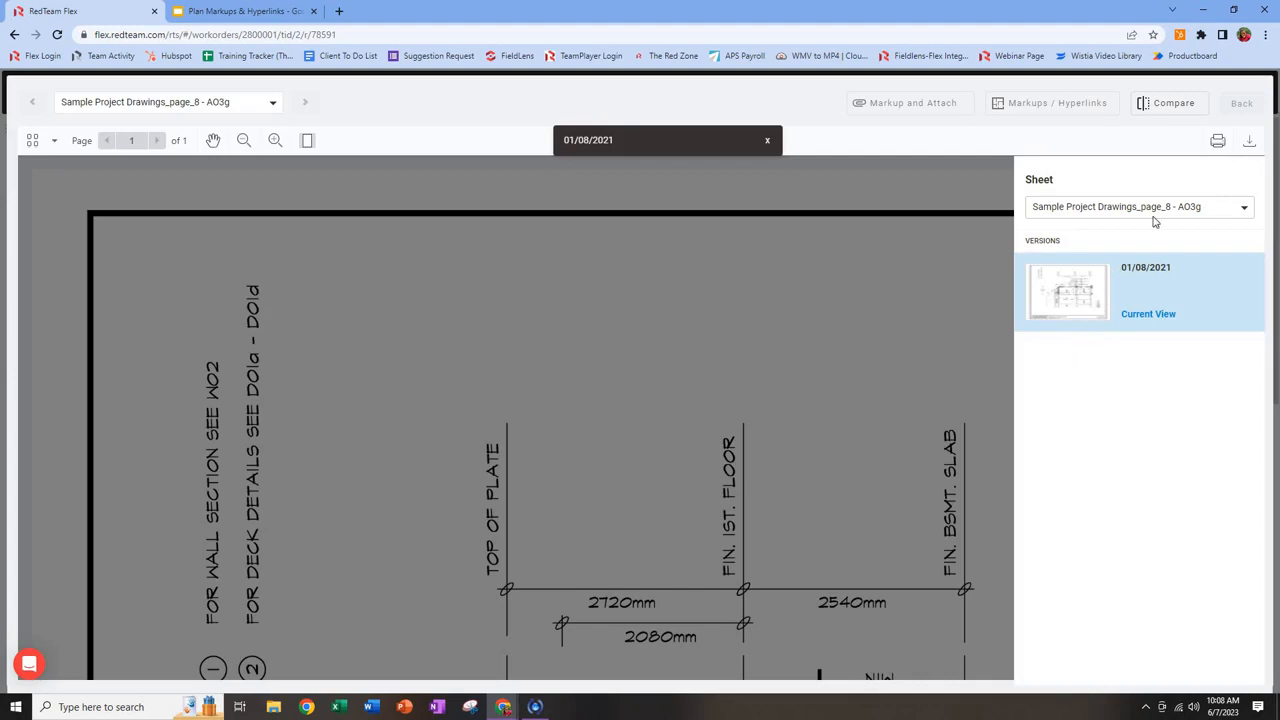
click(1227, 209)
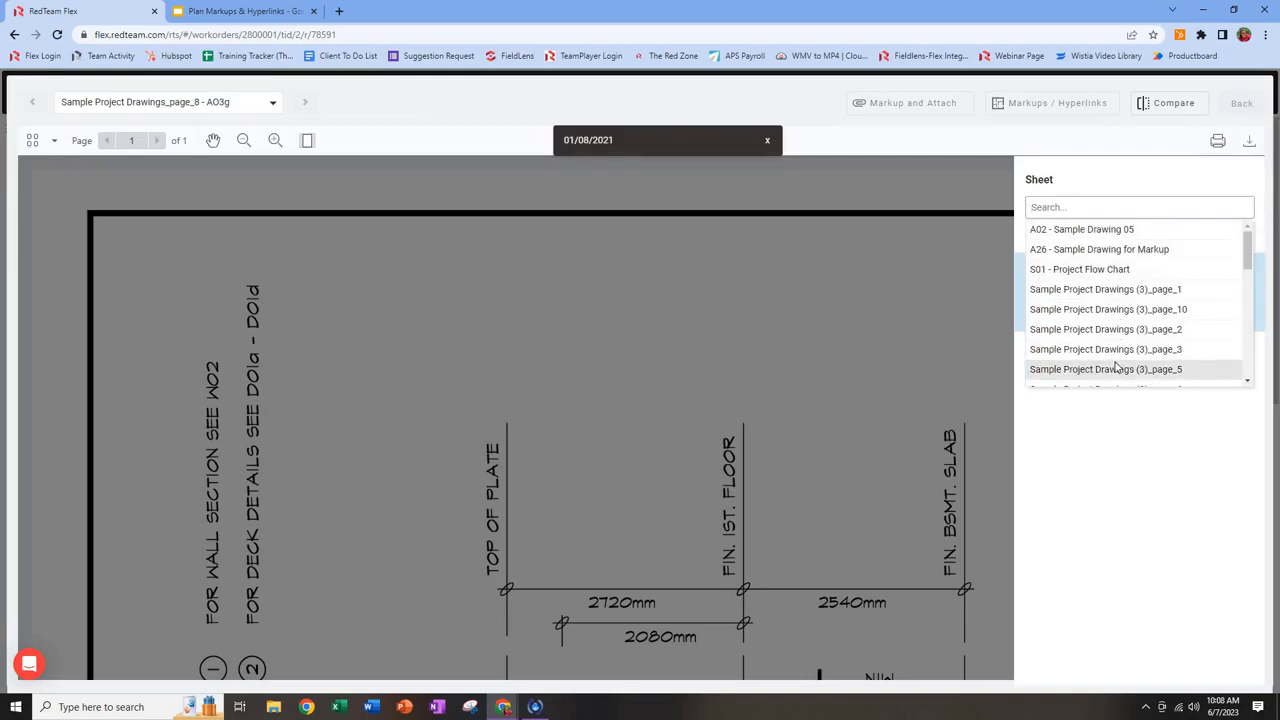
scroll(1117, 368, down, 1)
scroll(1117, 368, down, 2)
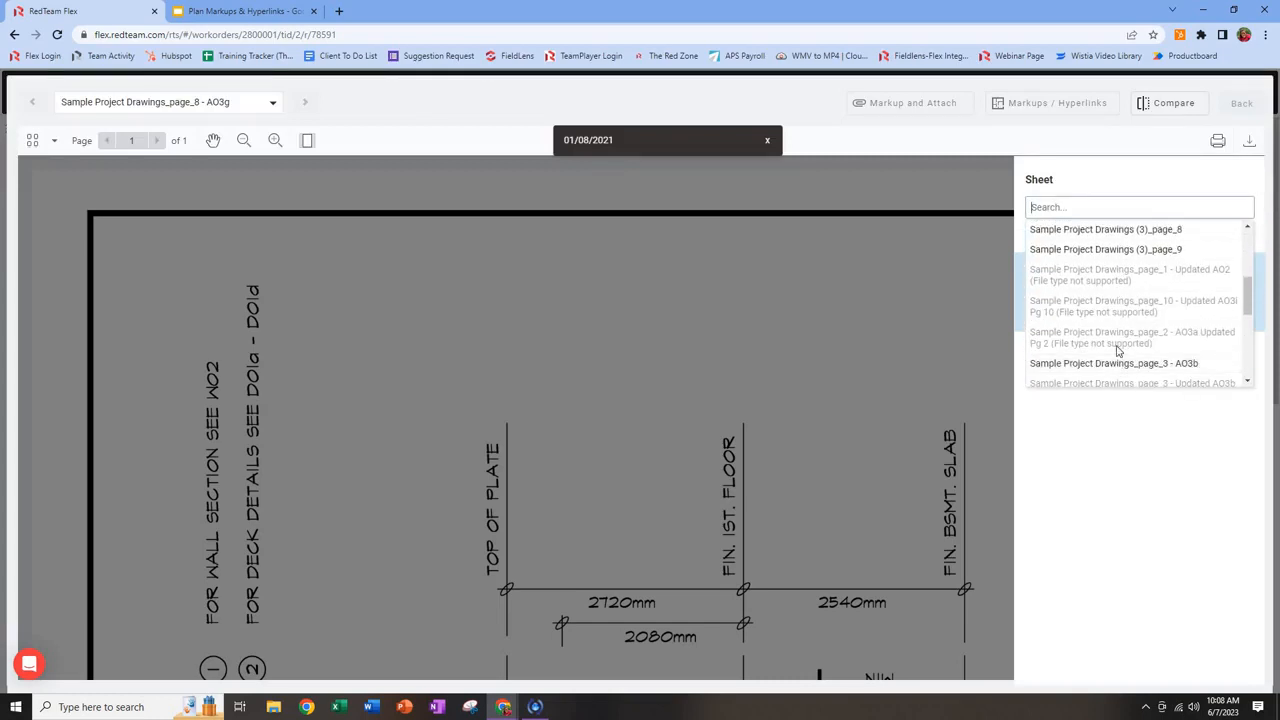
scroll(1119, 372, down, 3)
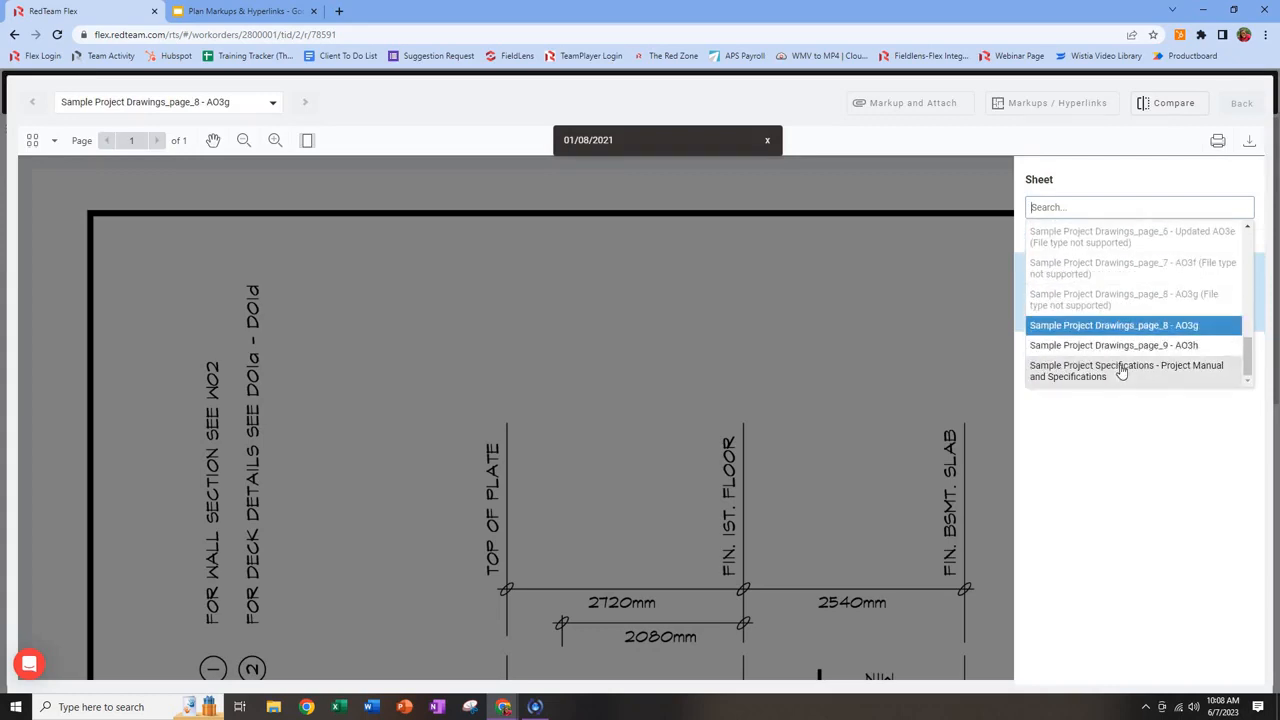
click(1158, 349)
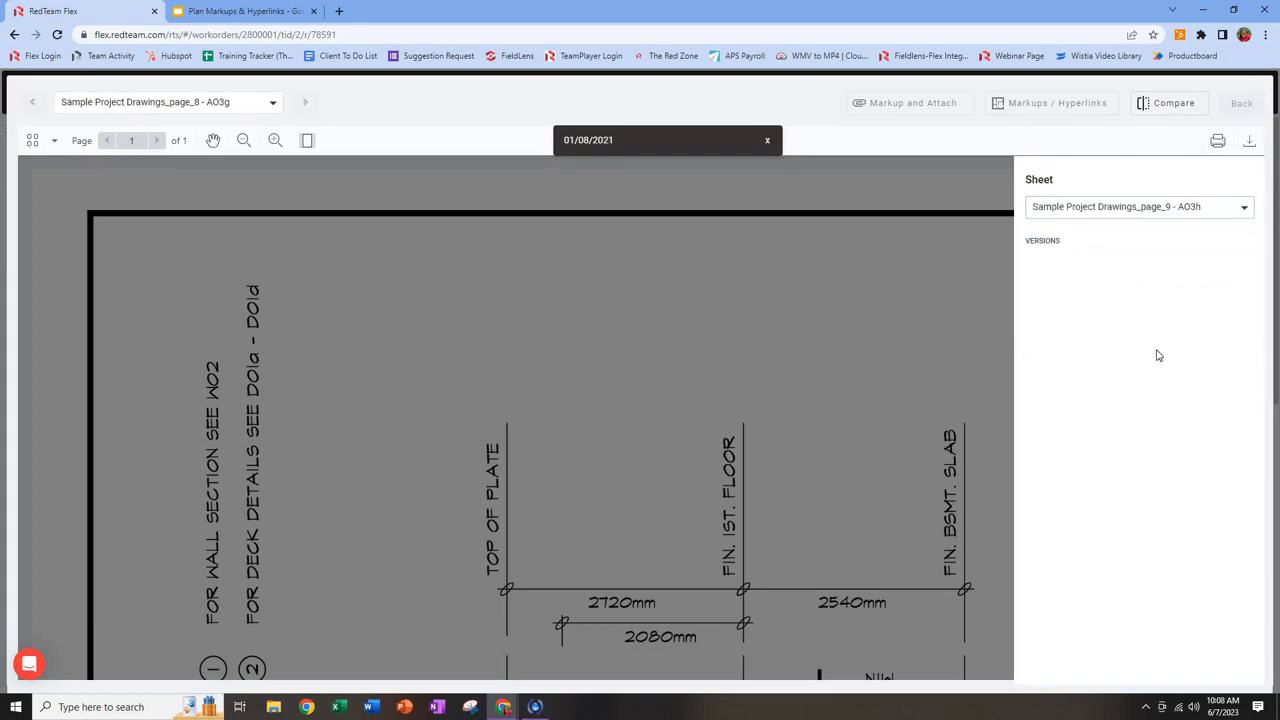
mouse_move(1143, 272)
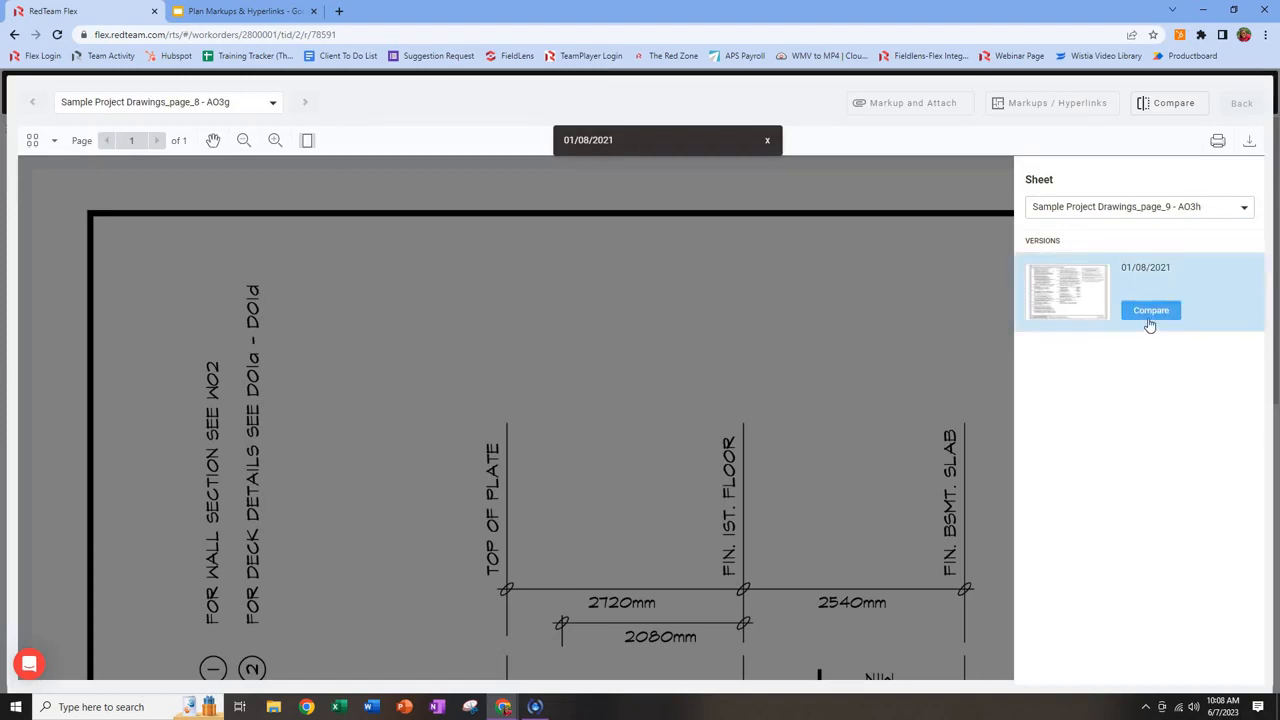
click(1192, 112)
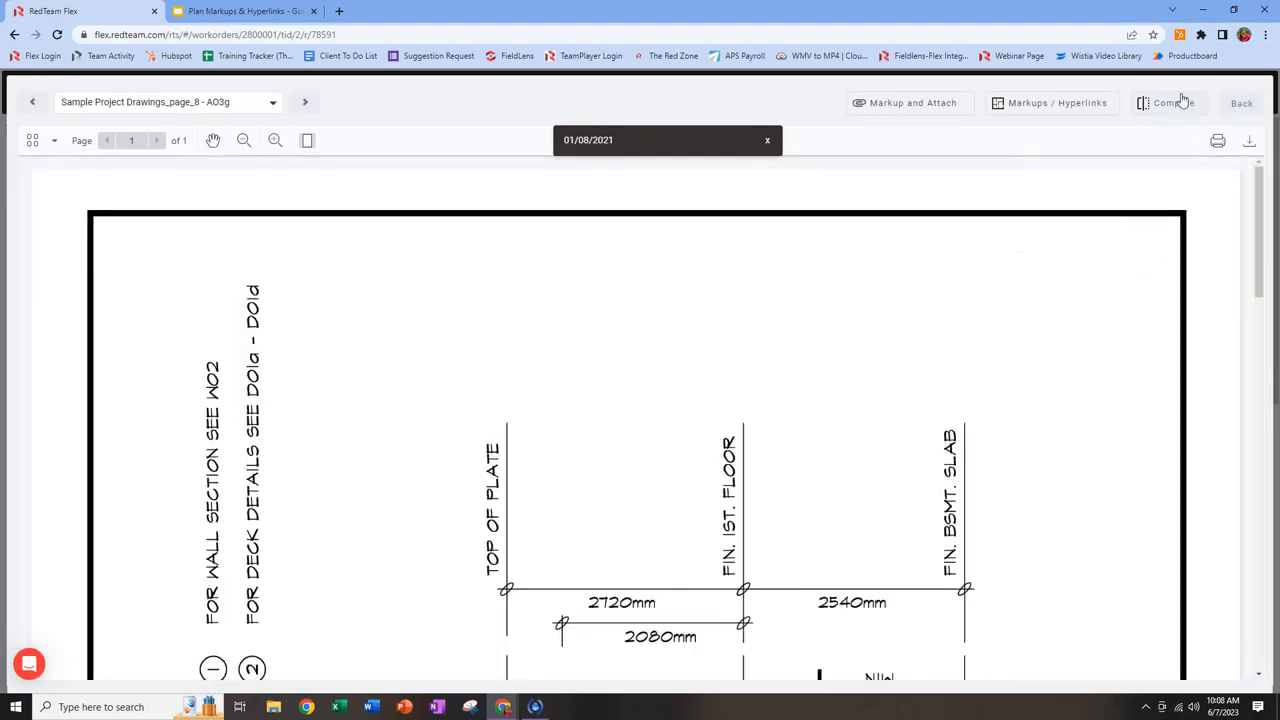
click(1242, 105)
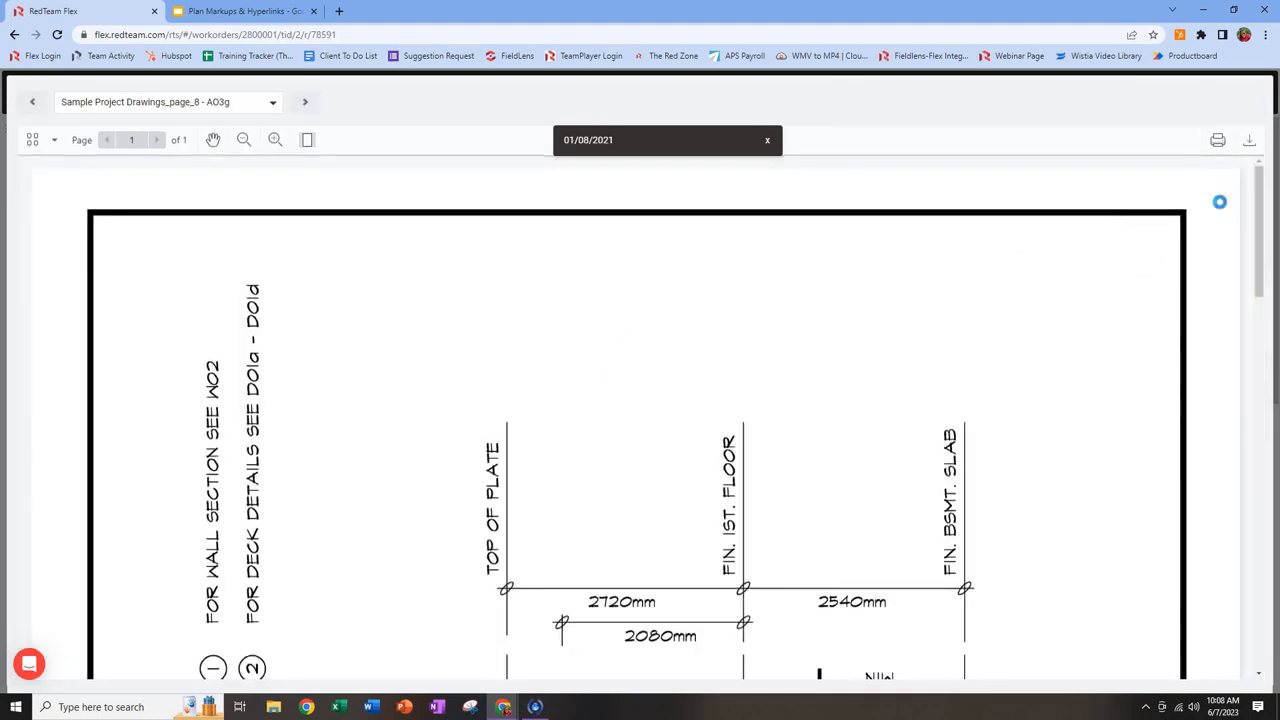